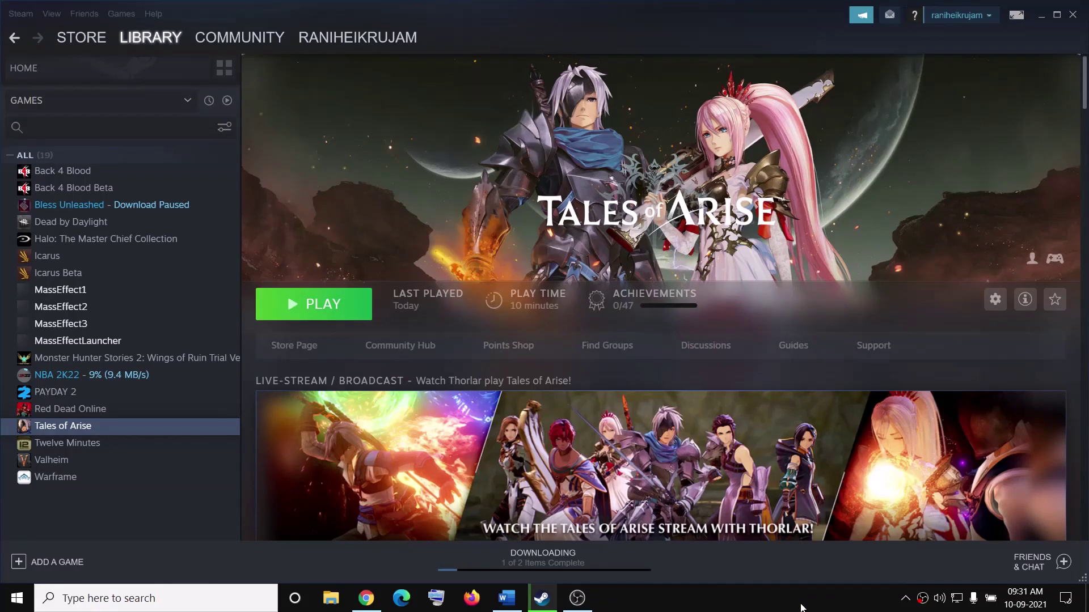
# Read Step 1 of the controller fix notes in Word, then open Steam's main menu
pyautogui.click(507, 598)
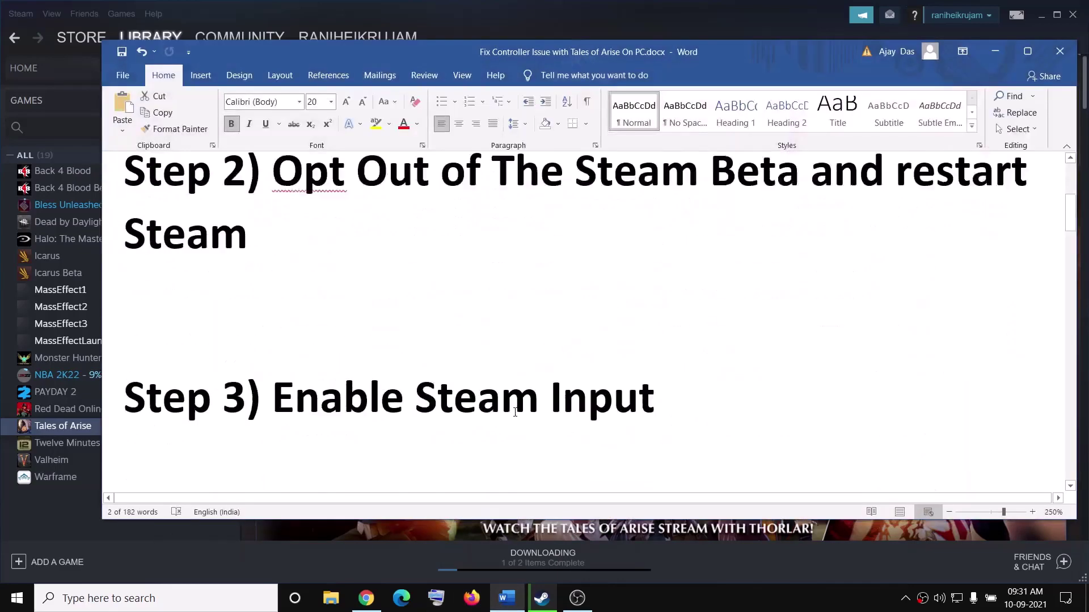
pyautogui.scroll(5, 515, 413)
pyautogui.moveTo(307, 285); pyautogui.dragTo(747, 278)
pyautogui.moveTo(1021, 282); pyautogui.dragTo(292, 278)
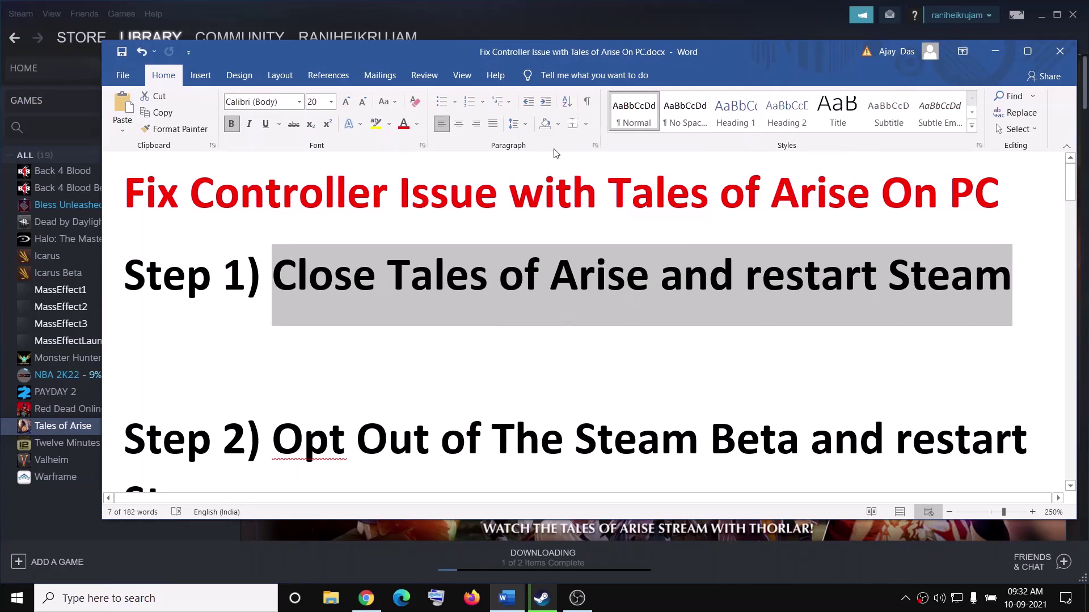
pyautogui.click(20, 15)
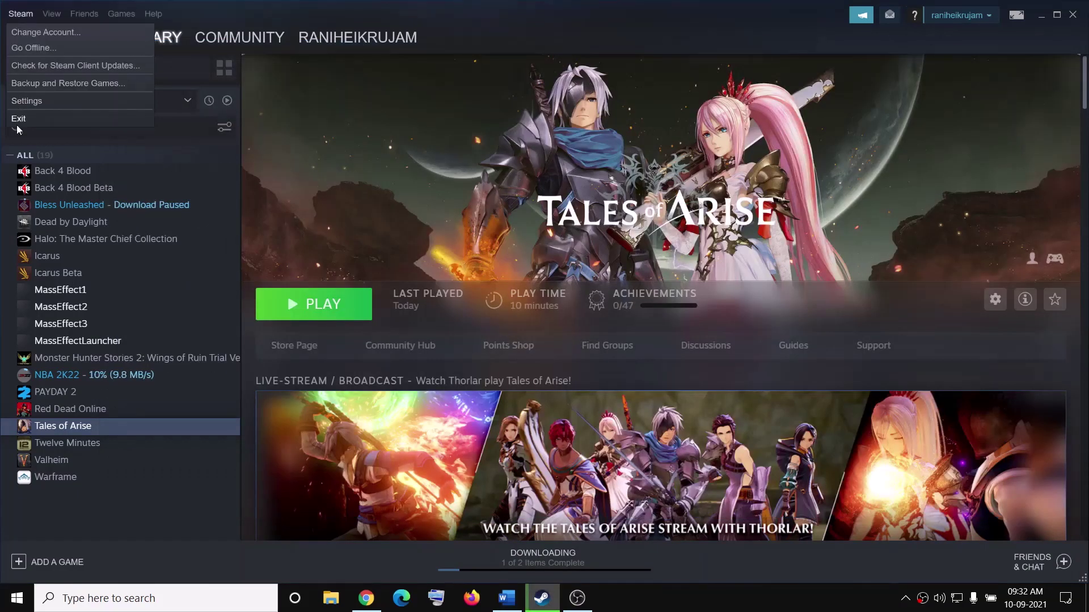
# Close the Steam menu and read Step 2, 'Opt Out of The Steam Beta', in the notes
pyautogui.click(633, 33)
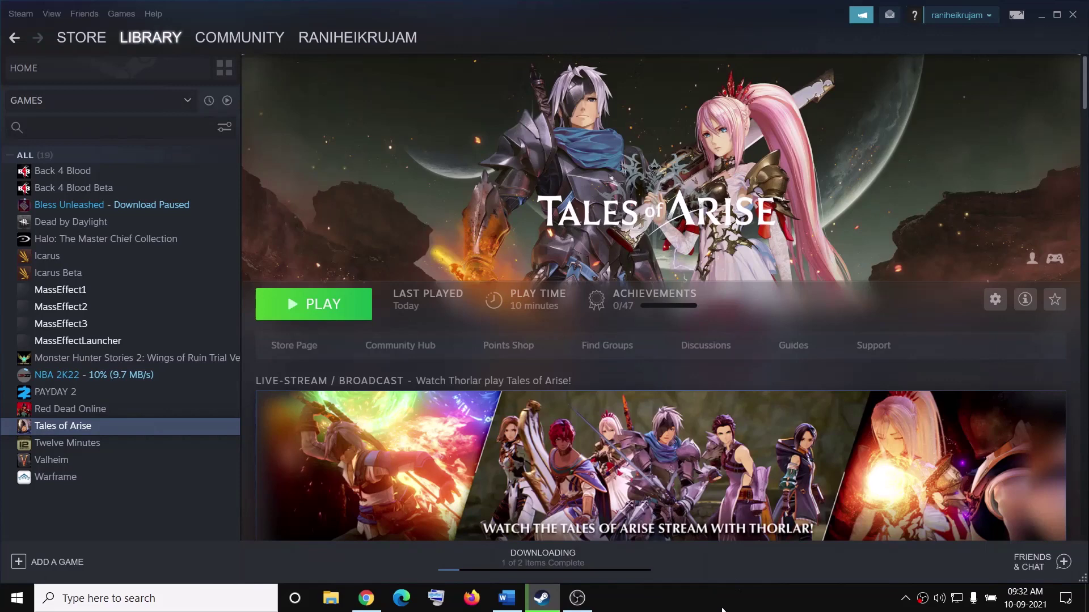
pyautogui.click(506, 599)
pyautogui.scroll(-4, 434, 409)
pyautogui.scroll(2, 384, 384)
pyautogui.moveTo(273, 354); pyautogui.dragTo(808, 354)
pyautogui.click(254, 11)
# Set Steam's beta participation to NONE, cancel the restart prompt, and close Settings
pyautogui.click(21, 18)
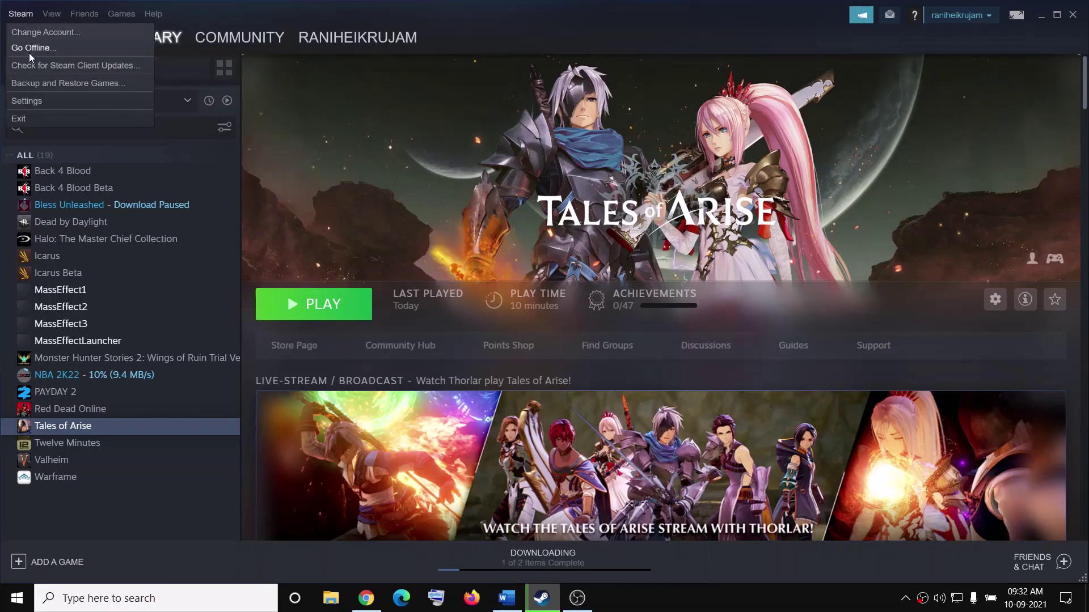
pyautogui.click(23, 101)
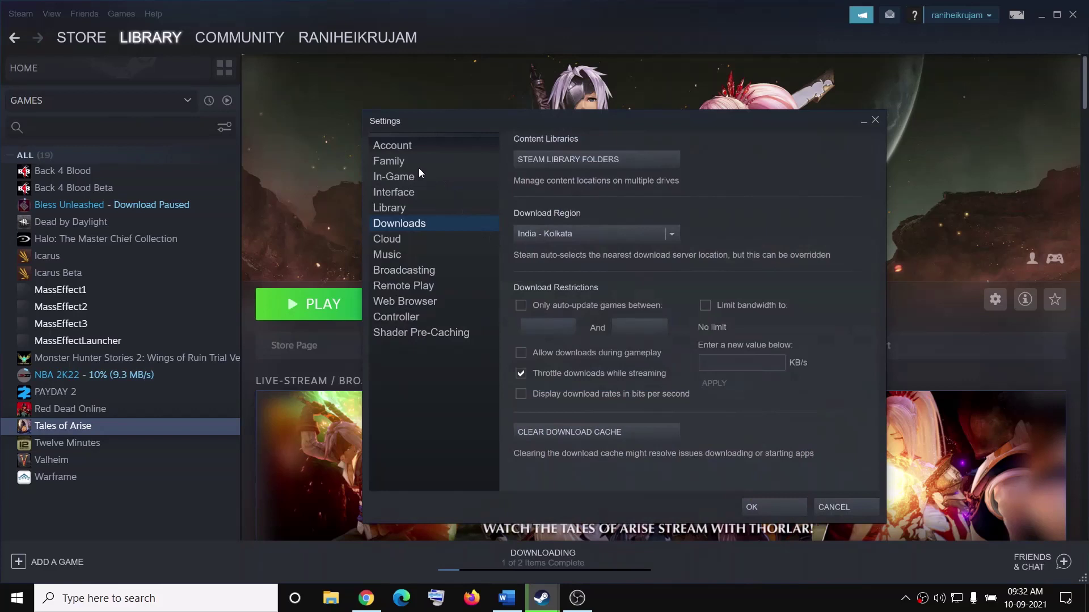
pyautogui.click(392, 149)
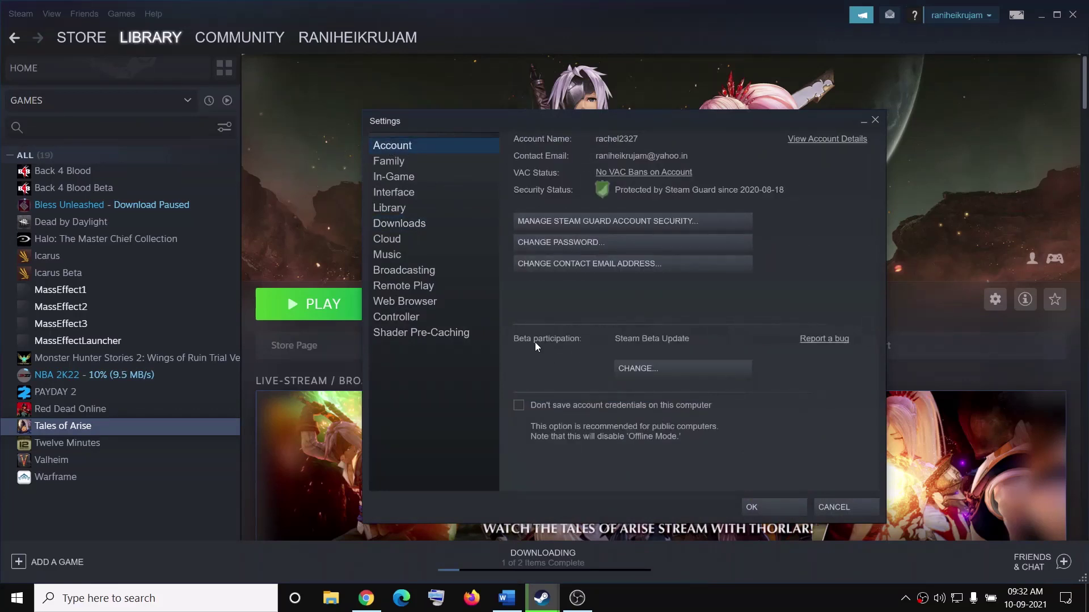
pyautogui.click(668, 370)
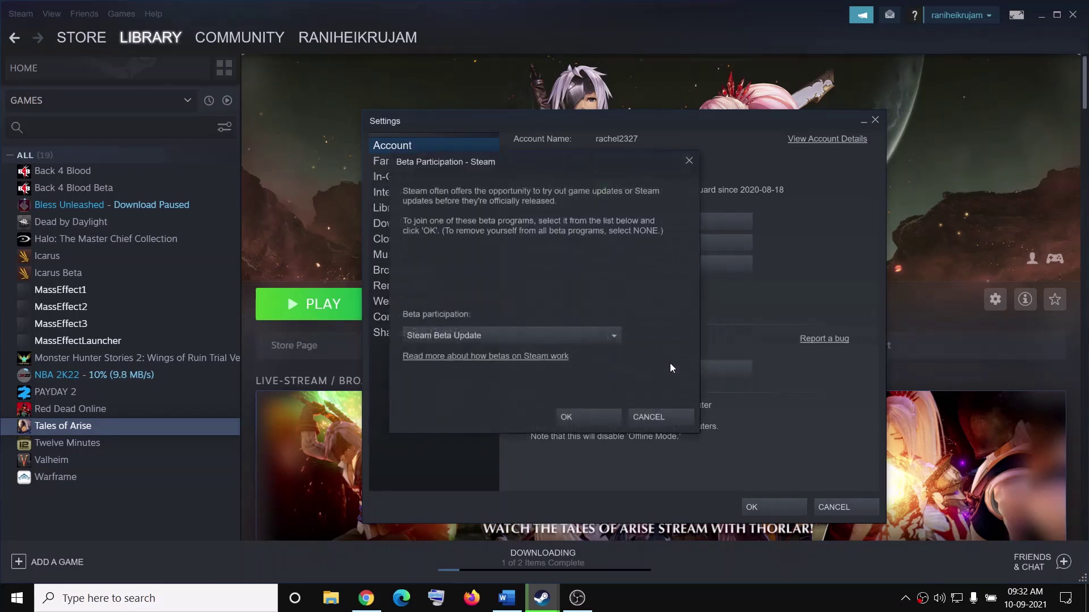
pyautogui.click(615, 336)
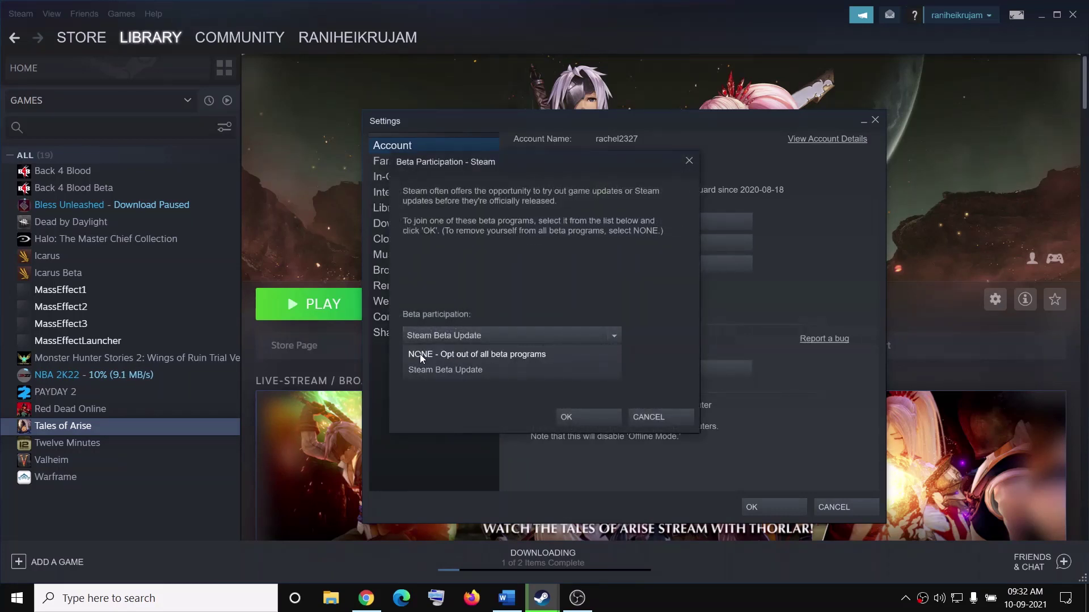
pyautogui.click(493, 353)
pyautogui.click(572, 417)
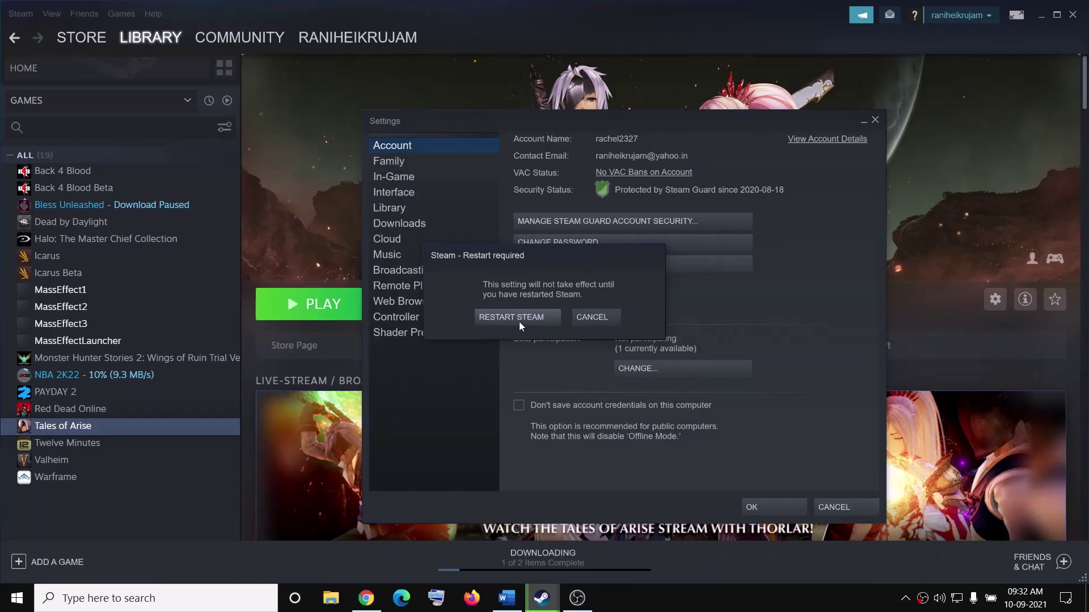
pyautogui.click(596, 318)
pyautogui.click(875, 119)
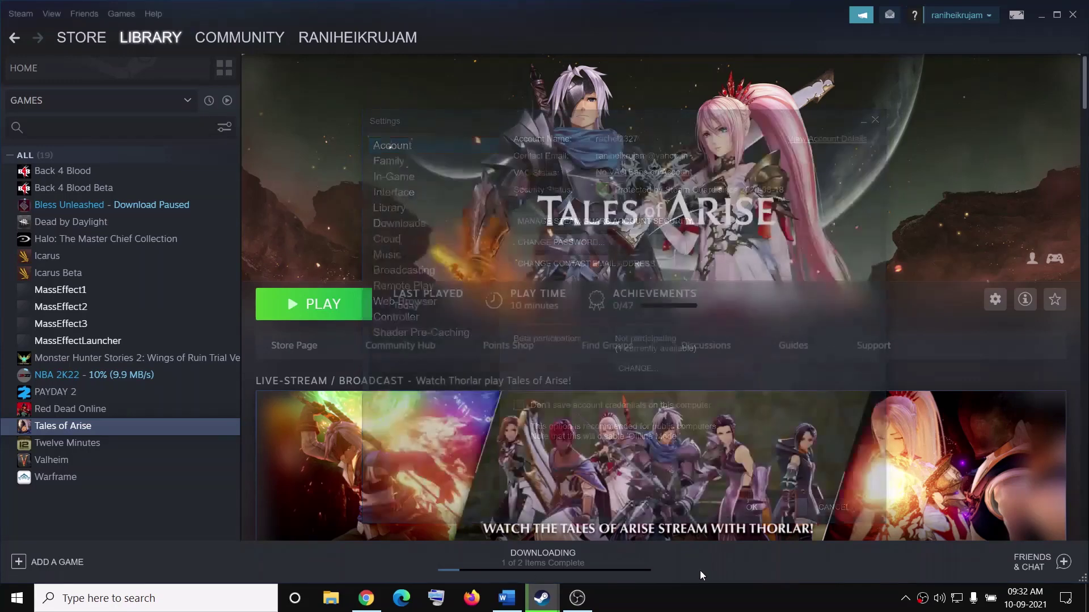
# Read Step 3, 'Enable Steam Input', in the fix notes and return to Steam
pyautogui.click(506, 598)
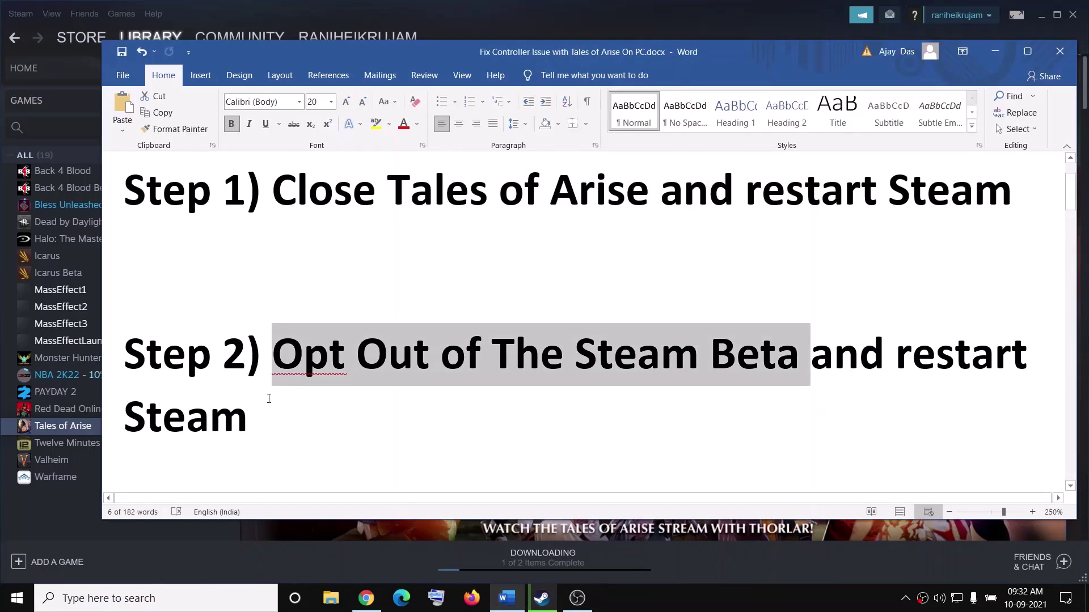
pyautogui.scroll(-3, 269, 399)
pyautogui.scroll(1, 278, 392)
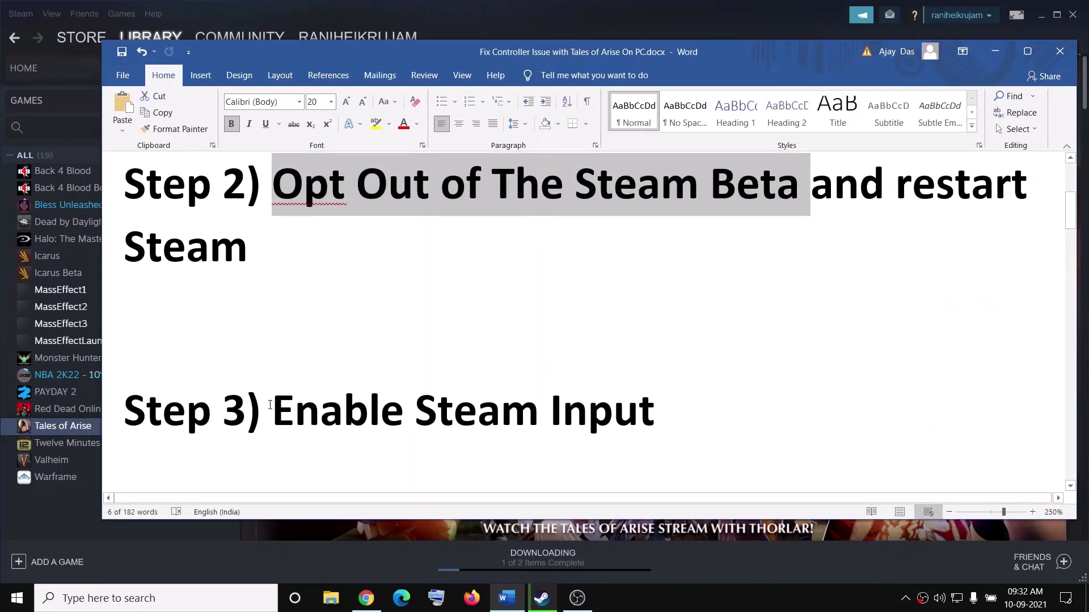
pyautogui.moveTo(274, 406); pyautogui.dragTo(655, 414)
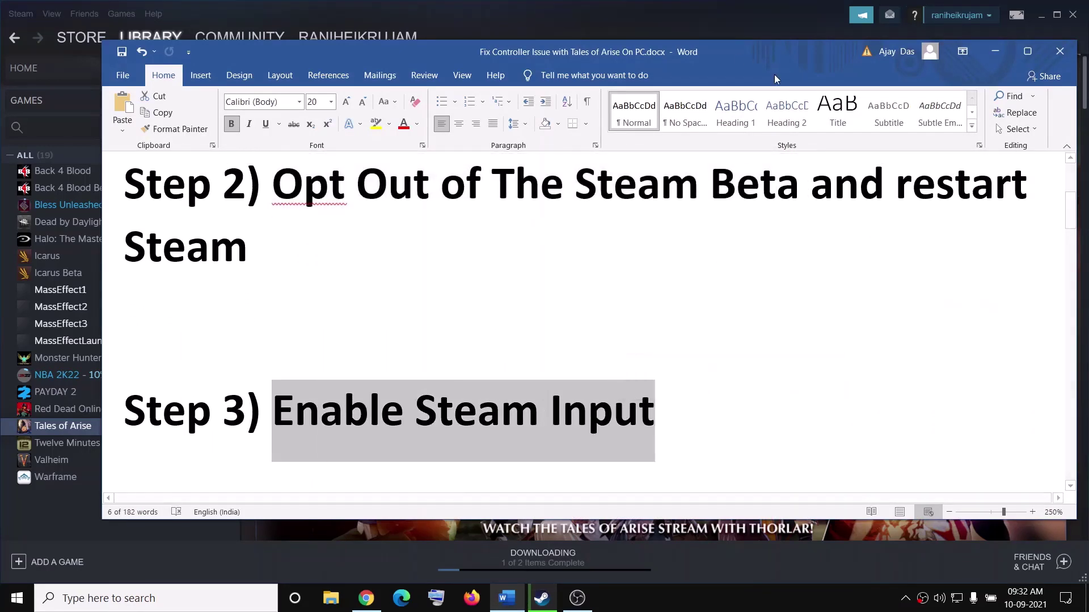
pyautogui.click(648, 13)
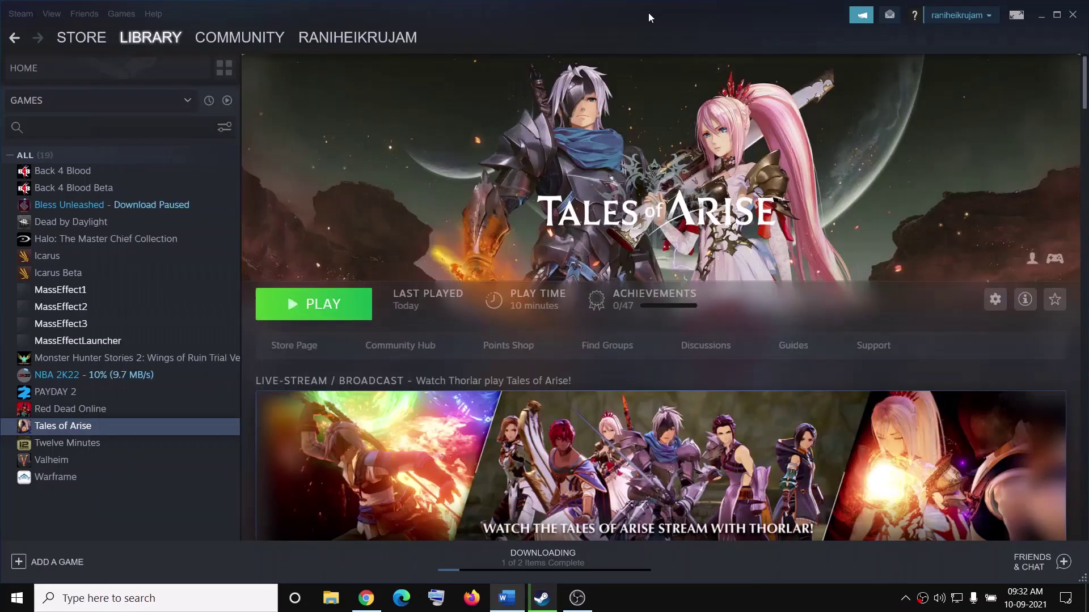
# In Tales of Arise Properties > Controller, choose Enable Steam Input as the override and close
pyautogui.click(152, 35)
pyautogui.click(93, 425)
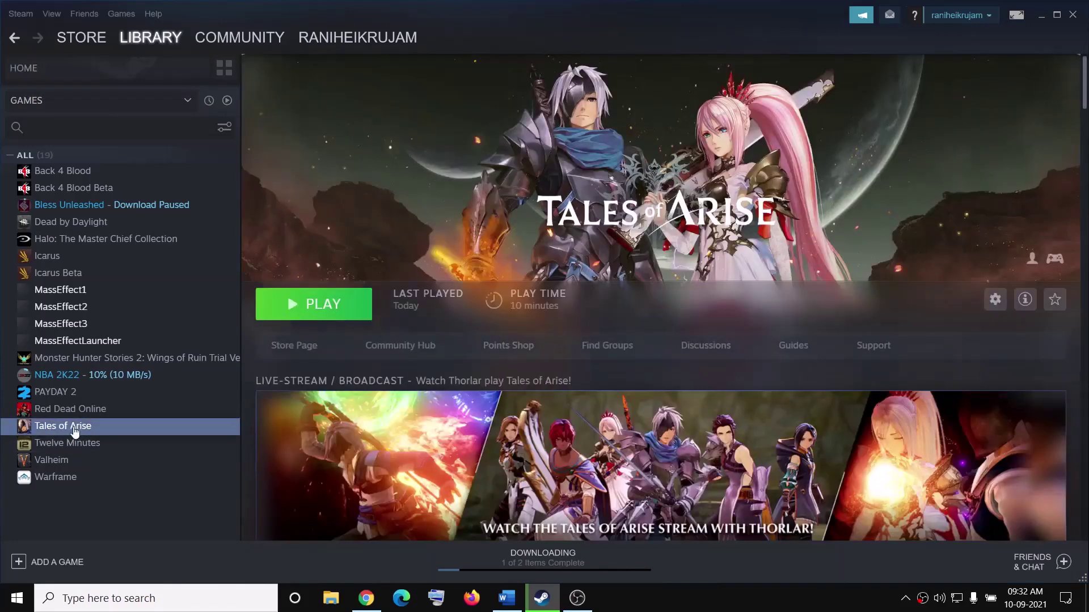
pyautogui.rightClick(88, 431)
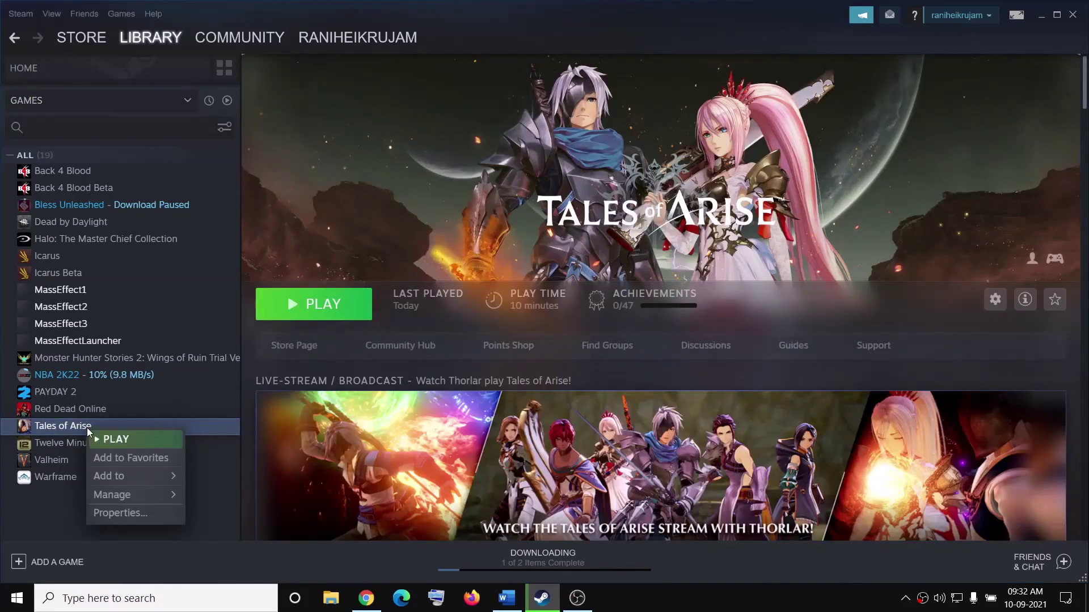
pyautogui.click(121, 513)
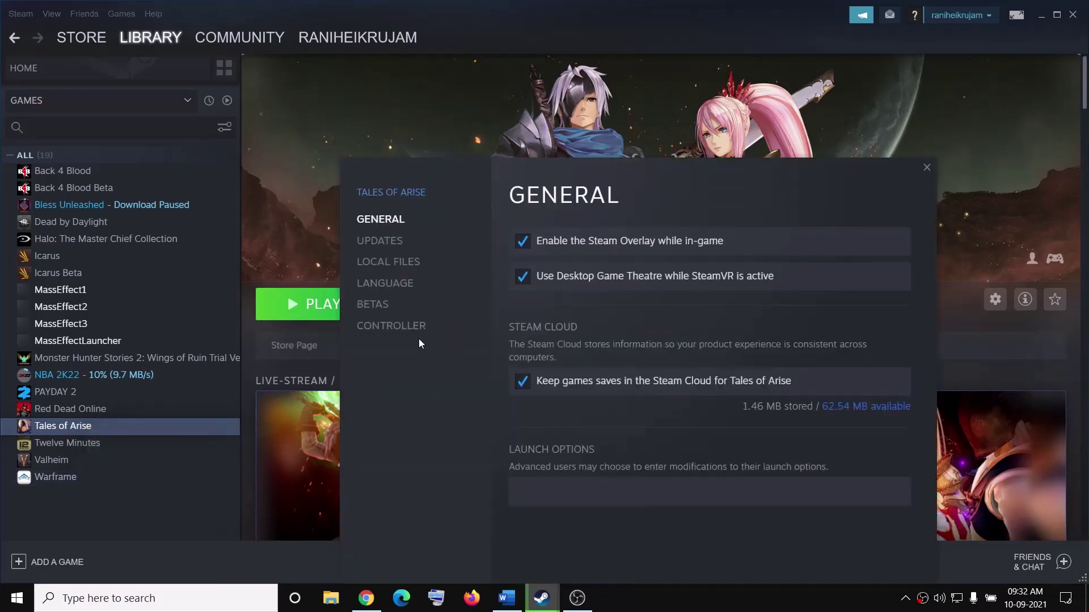
pyautogui.click(422, 335)
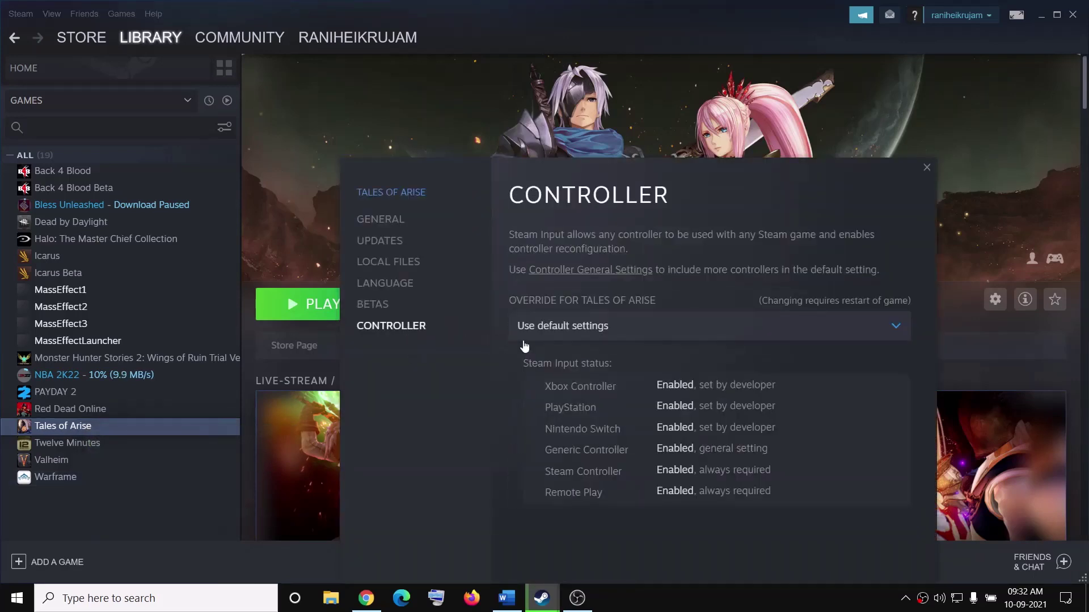
pyautogui.click(907, 329)
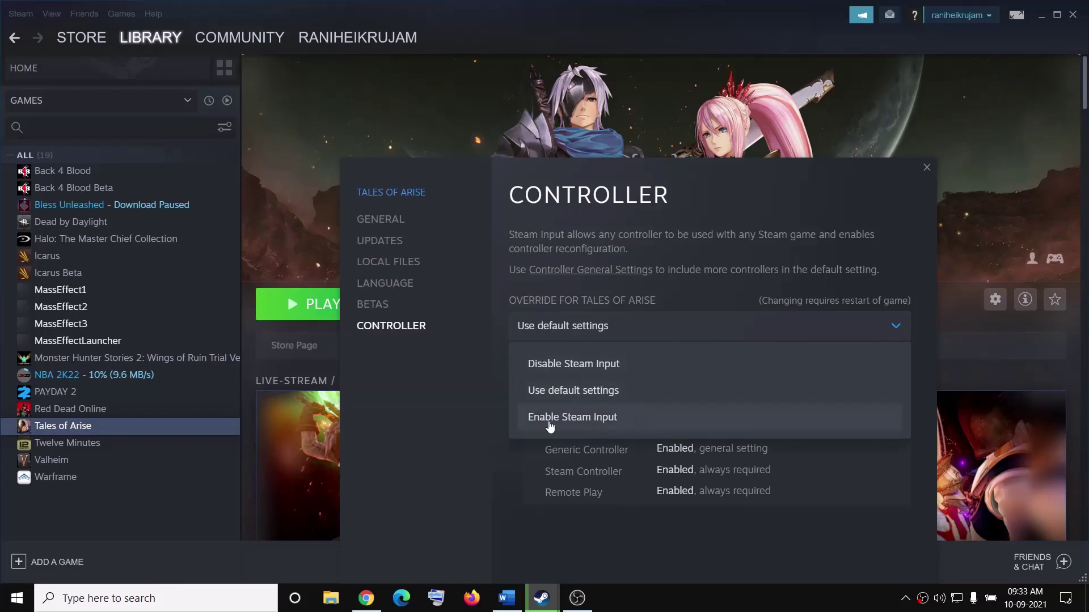
pyautogui.click(580, 421)
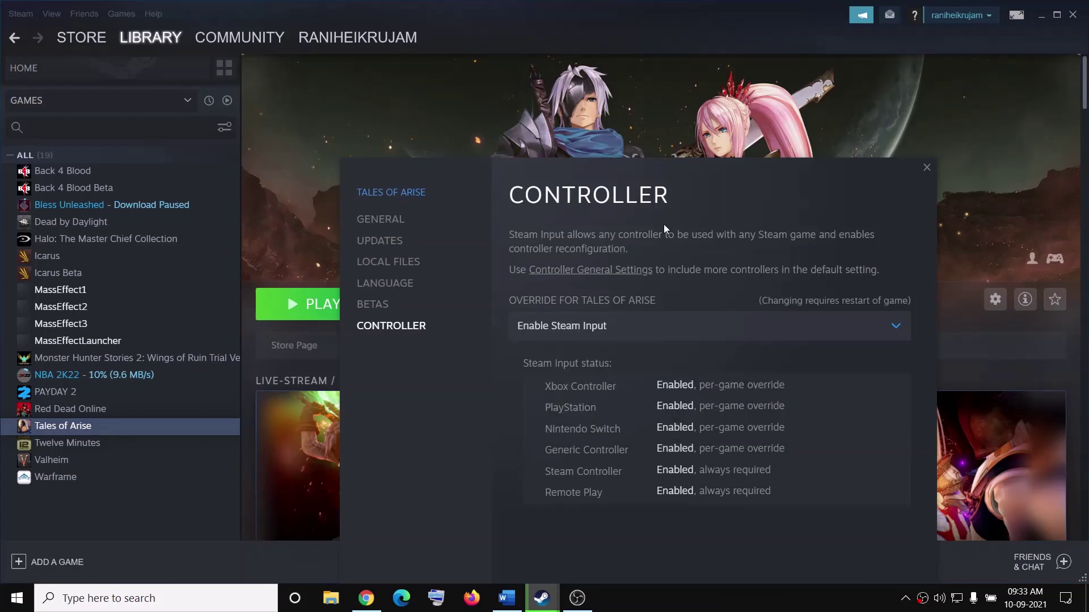
pyautogui.moveTo(675, 176); pyautogui.dragTo(644, 70)
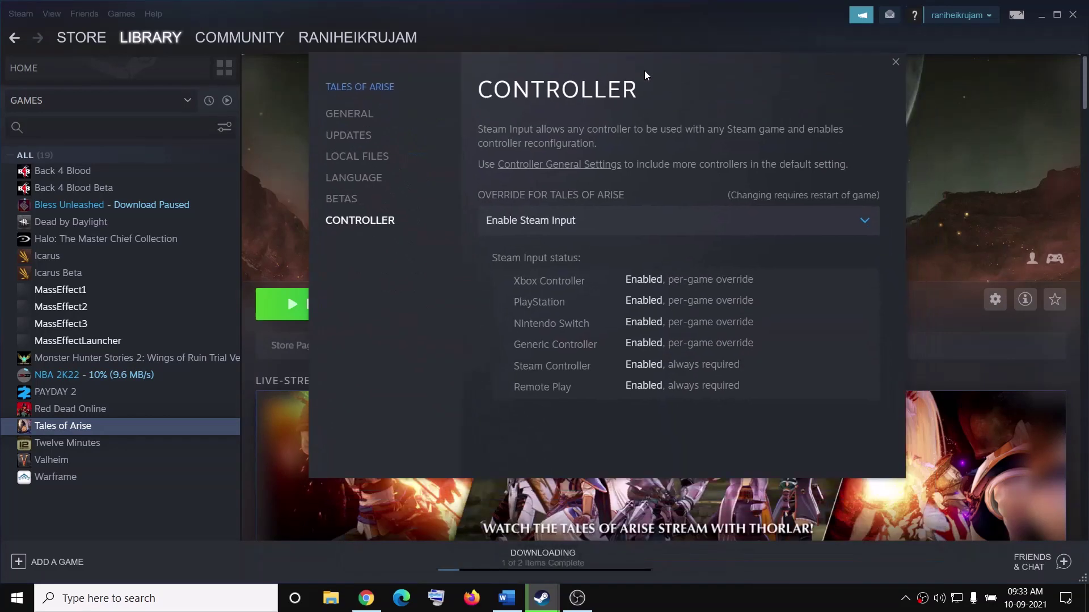
pyautogui.click(895, 62)
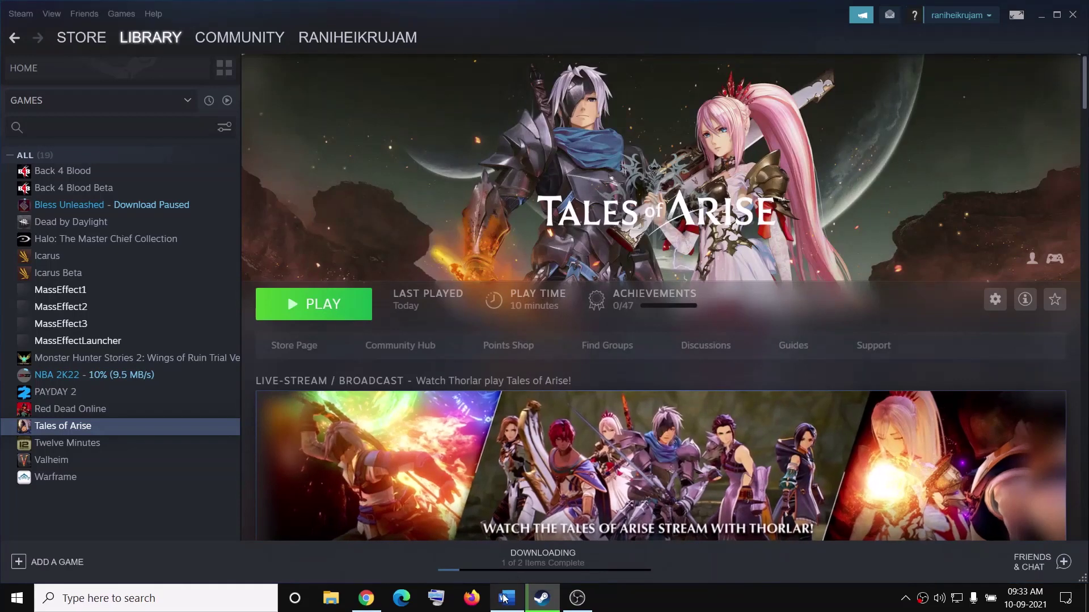
# Scroll the guide to Step 4 and highlight the Settings > Downloads > Steam Library Folders path
pyautogui.click(504, 595)
pyautogui.moveTo(652, 420); pyautogui.dragTo(328, 391)
pyautogui.scroll(-3, 346, 379)
pyautogui.scroll(-2, 362, 380)
pyautogui.moveTo(311, 241); pyautogui.dragTo(399, 311)
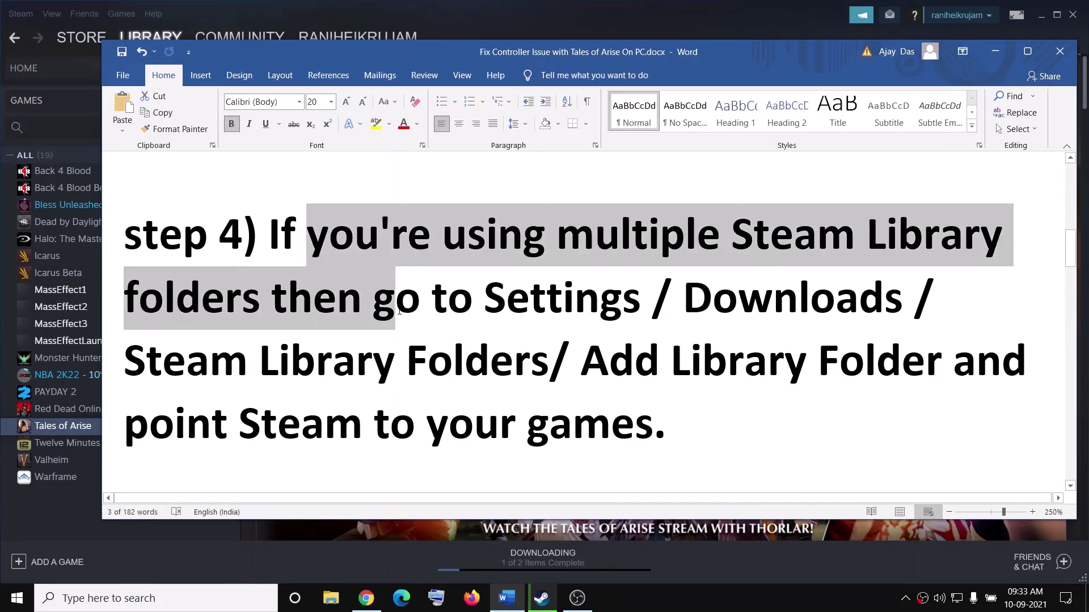
pyautogui.click(485, 297)
pyautogui.keyDown('shift'); pyautogui.click(943, 362); pyautogui.keyUp('shift')
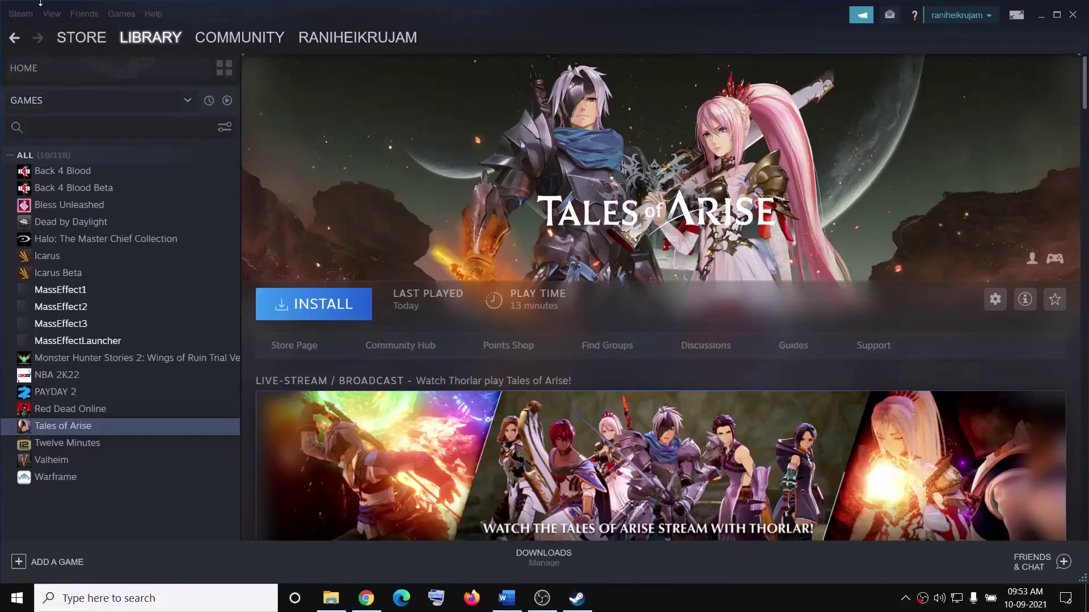
# Open Steam Settings > Downloads > Steam Library Folders
pyautogui.click(28, 13)
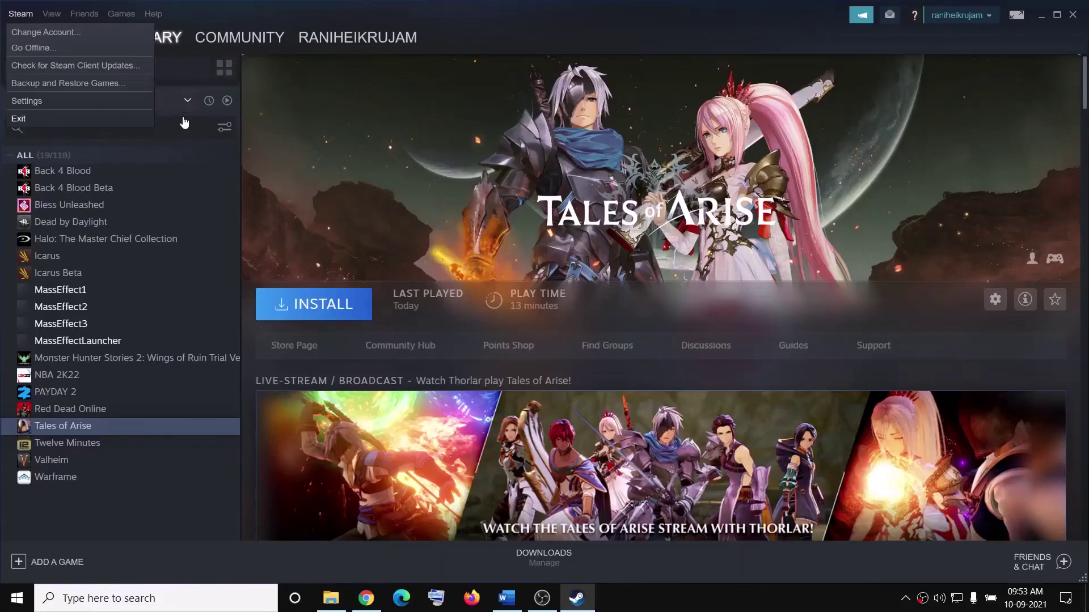
pyautogui.moveTo(69, 111)
pyautogui.click(23, 102)
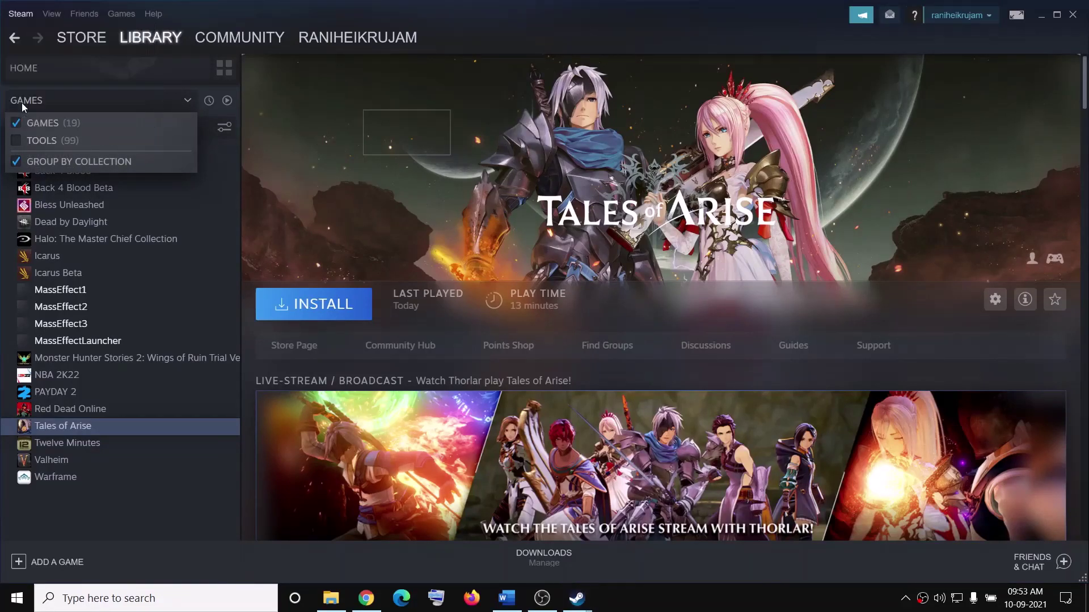
pyautogui.click(399, 224)
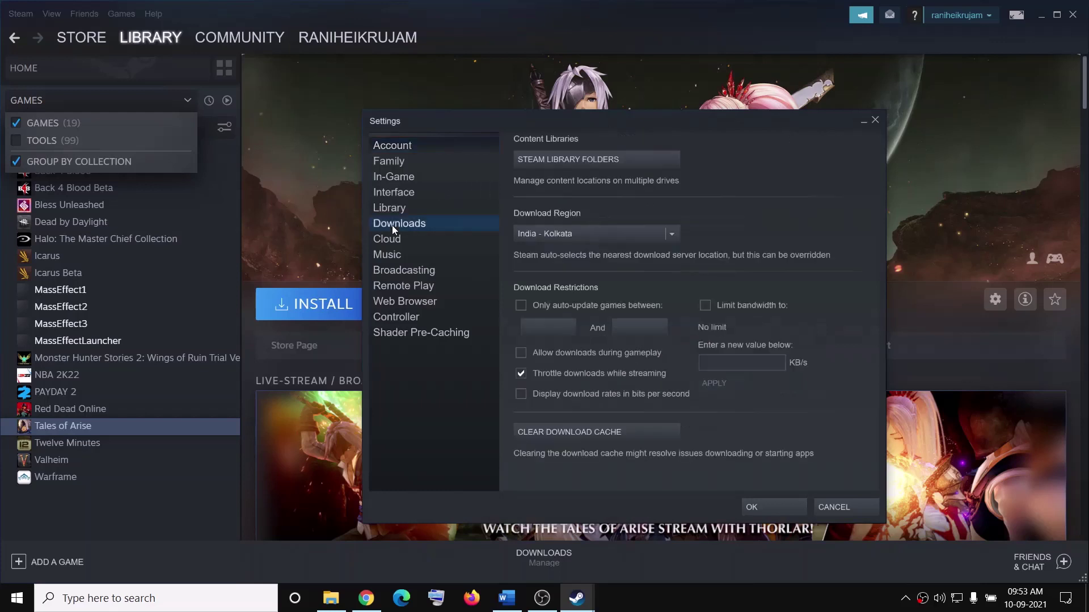
pyautogui.click(586, 162)
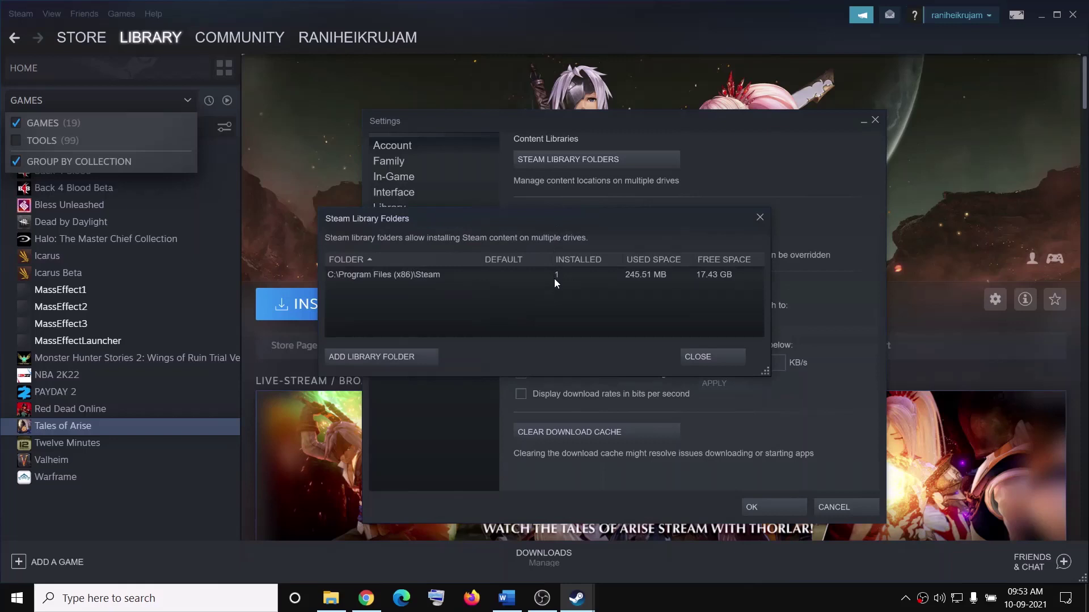
# Add D:\SteamLibrary as a library folder, then close the list and confirm Settings with OK
pyautogui.click(371, 357)
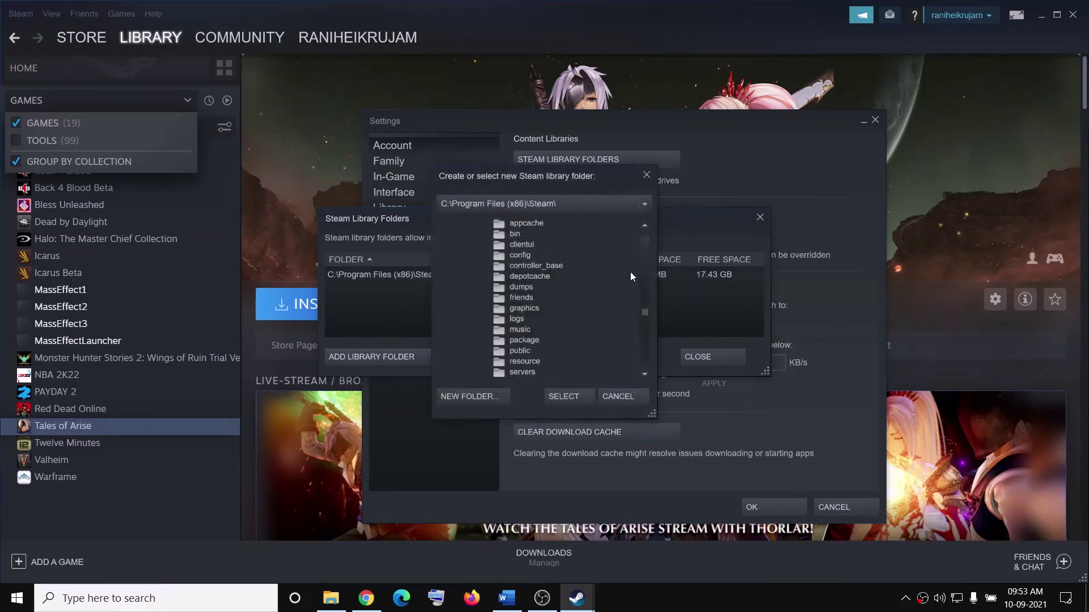
pyautogui.click(644, 208)
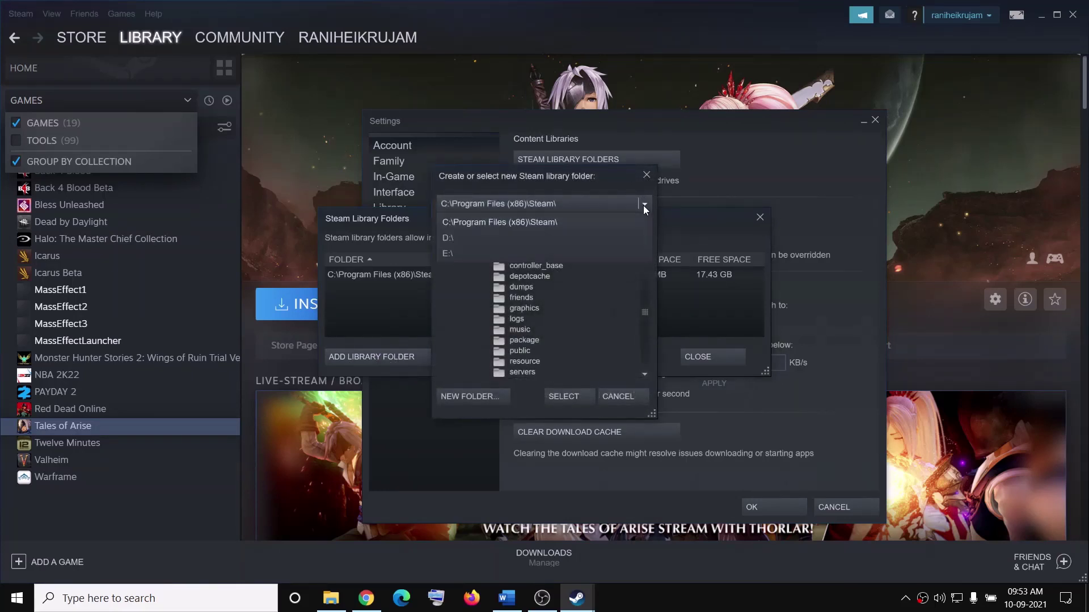
pyautogui.click(448, 237)
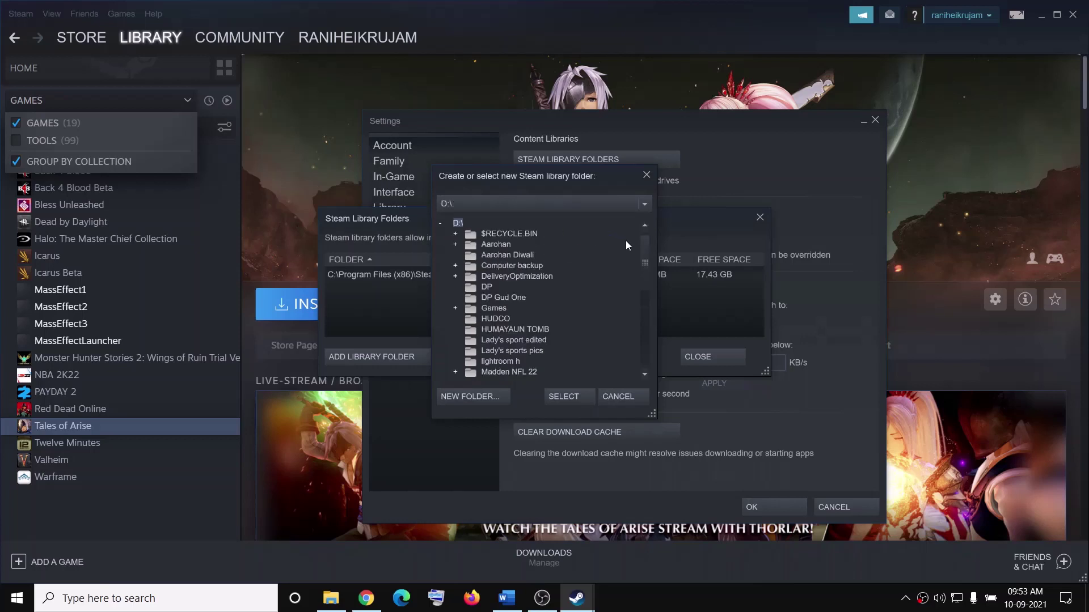
pyautogui.moveTo(643, 259); pyautogui.dragTo(647, 316)
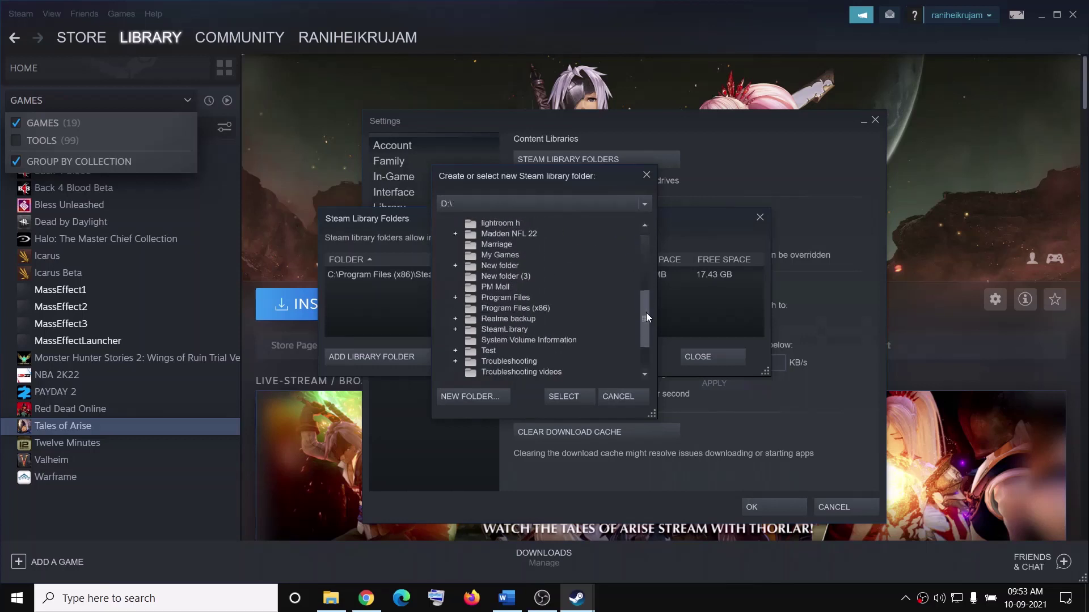
pyautogui.click(504, 329)
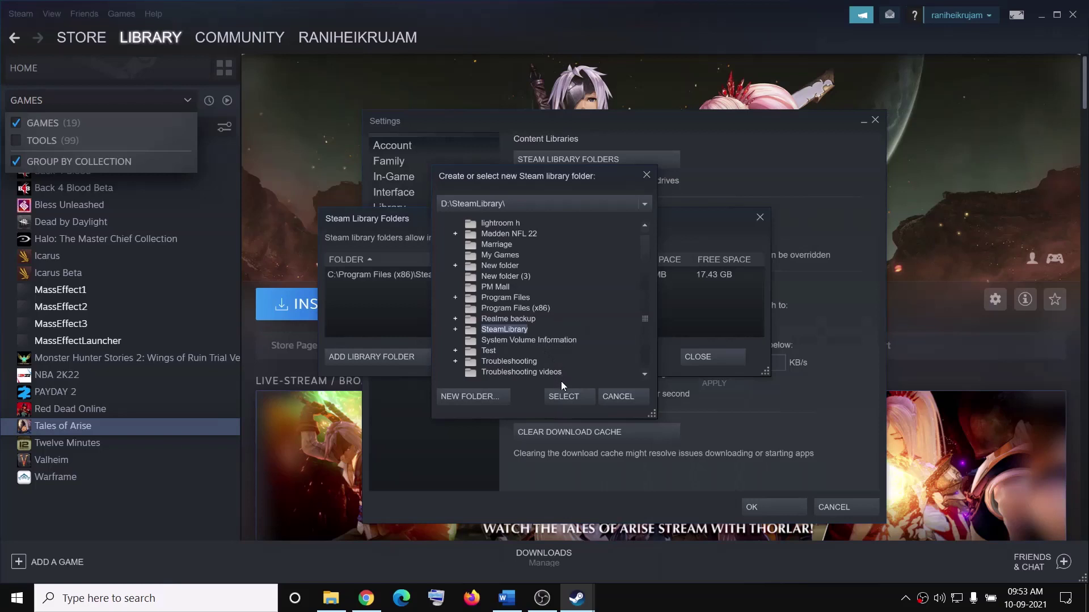
pyautogui.click(563, 397)
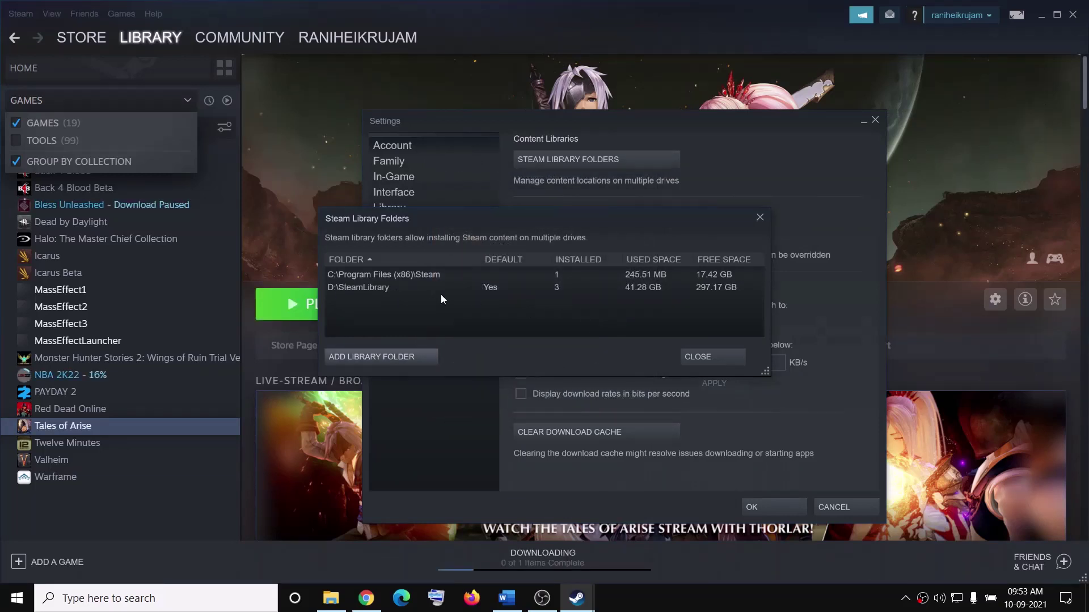
pyautogui.click(693, 356)
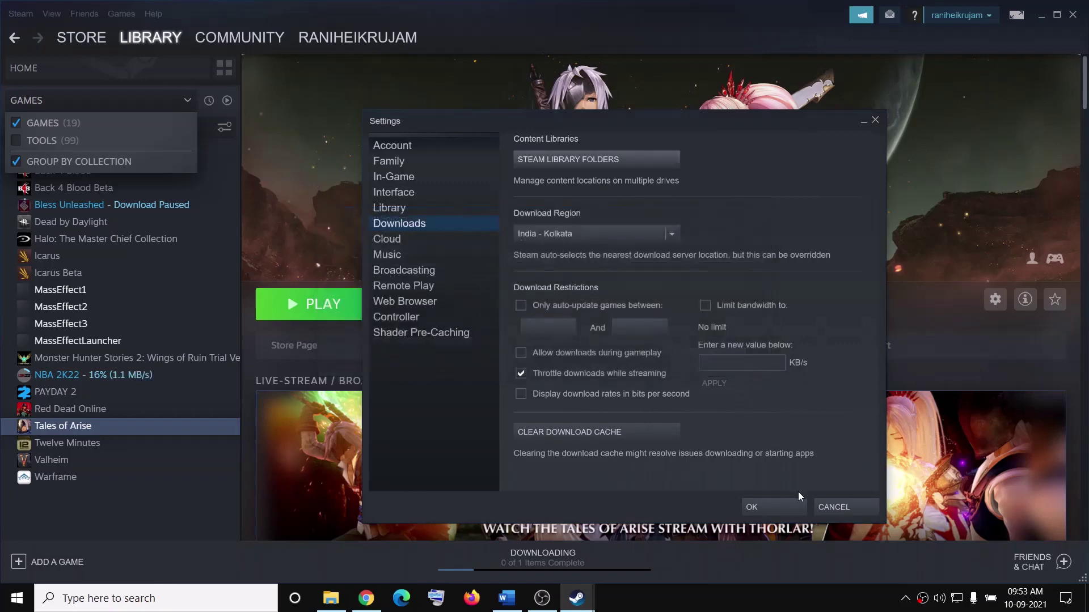
pyautogui.click(784, 506)
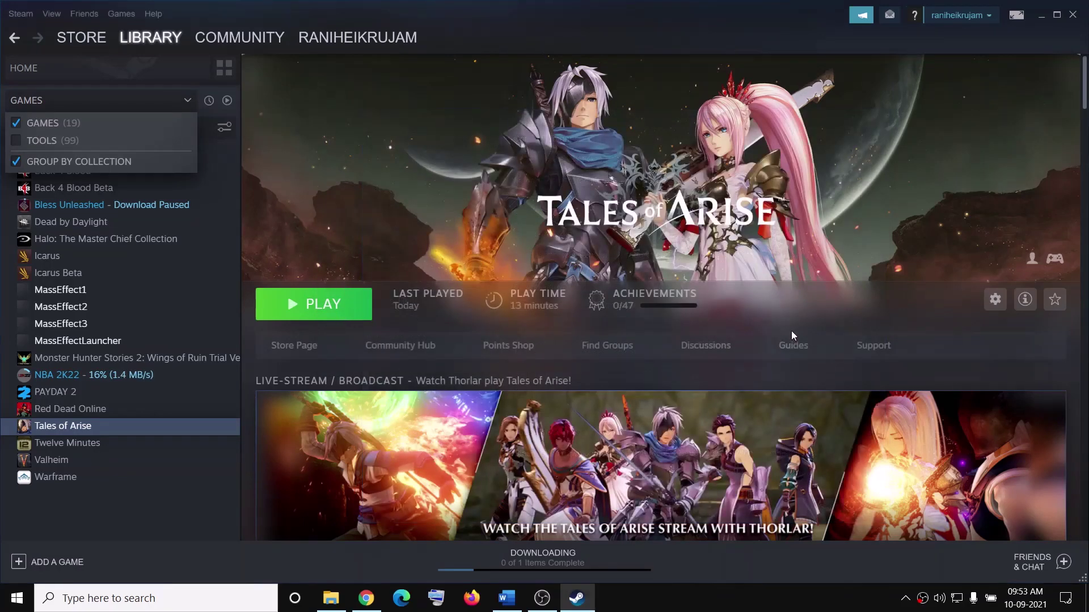
# Read Step 5, 'Go into Tales of Arise Setting', in the guide, then minimize Word
pyautogui.click(506, 598)
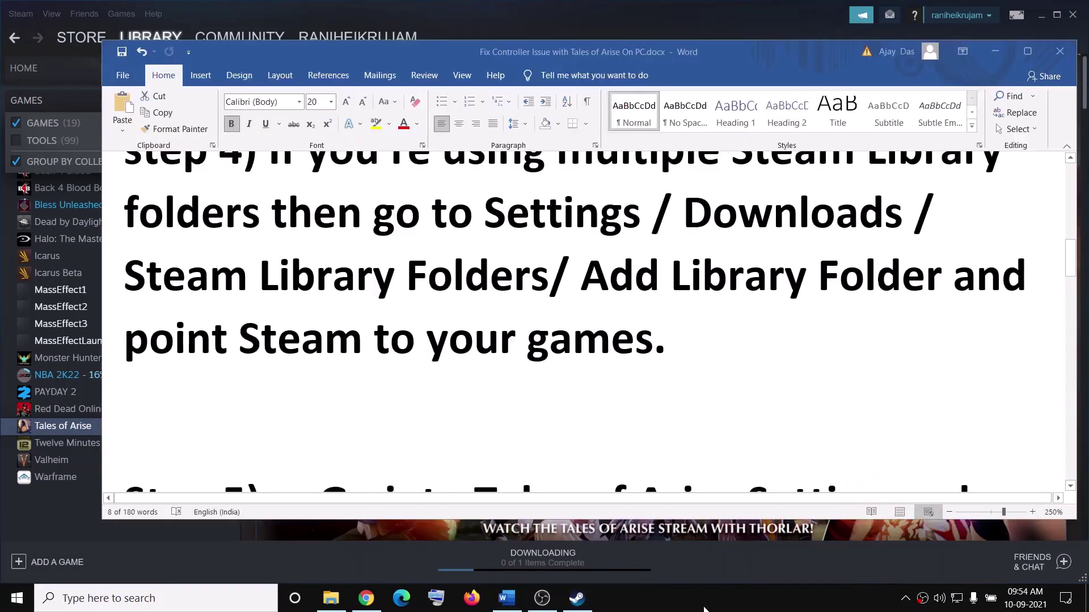
pyautogui.scroll(-5, 678, 396)
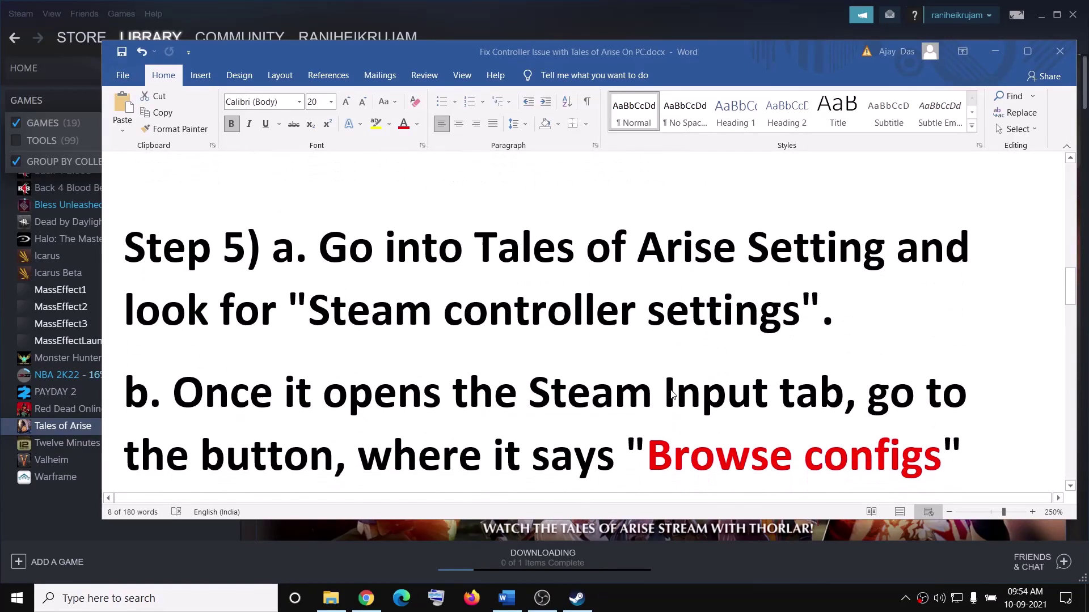
pyautogui.scroll(2, 671, 394)
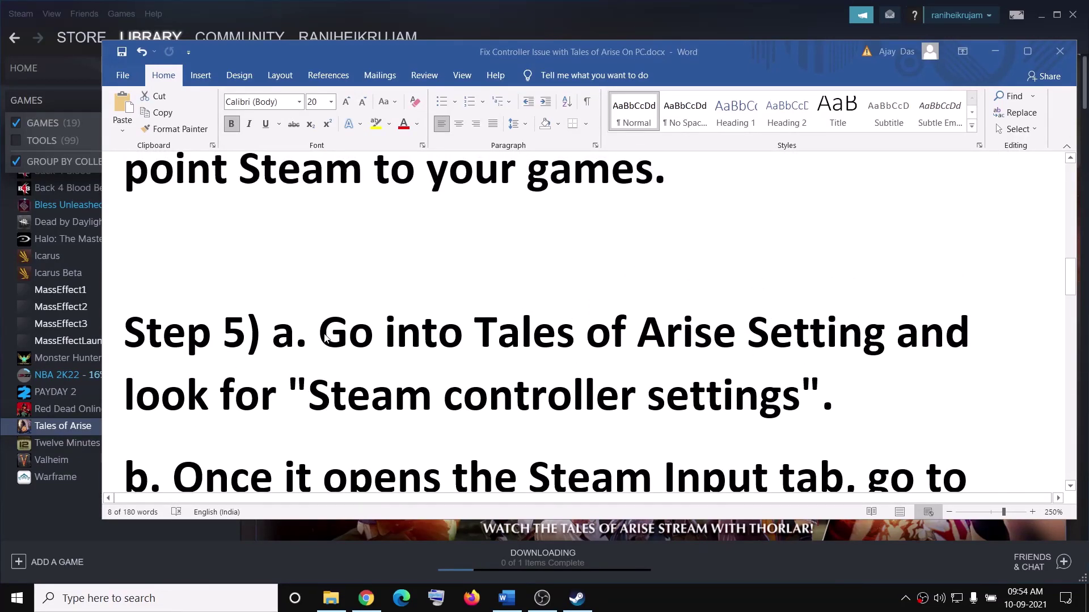
pyautogui.moveTo(570, 334); pyautogui.dragTo(893, 335)
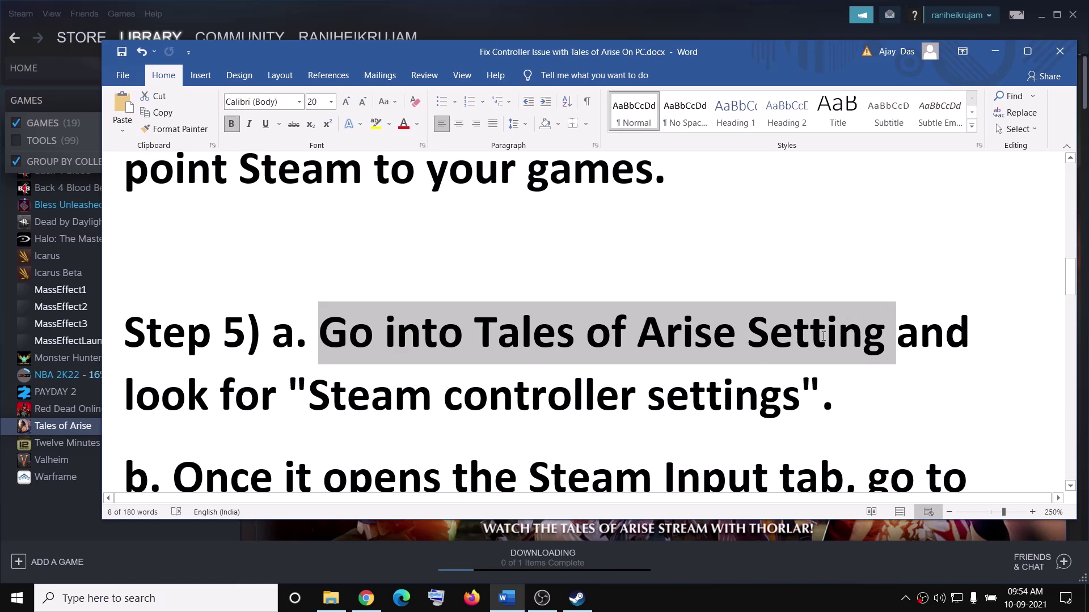
pyautogui.click(995, 52)
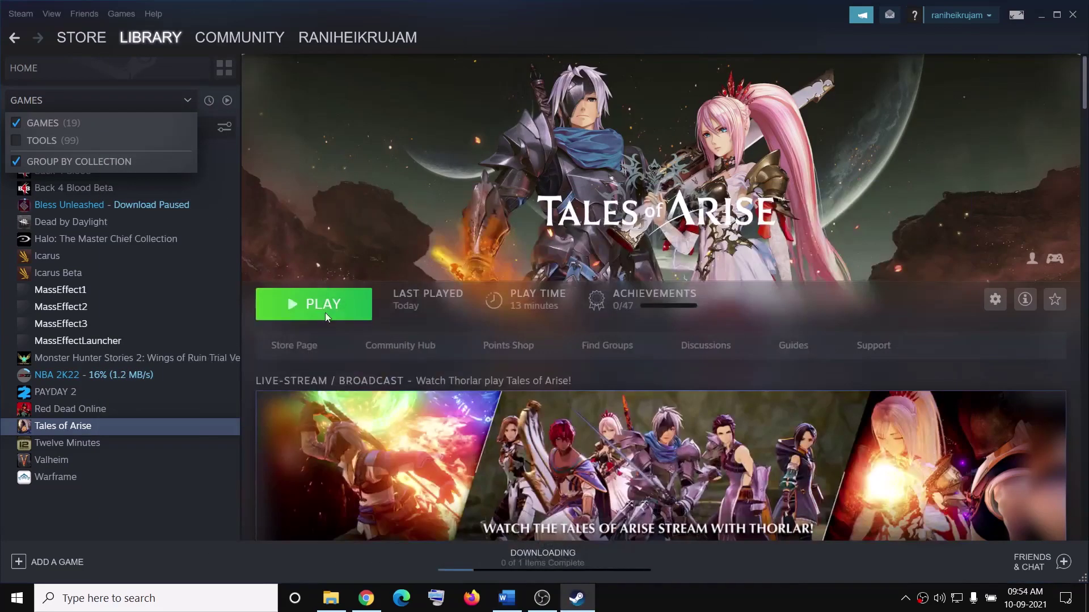
# Launch Tales of Arise, open System > Settings, and scroll to Steam Controller Settings
pyautogui.click(332, 309)
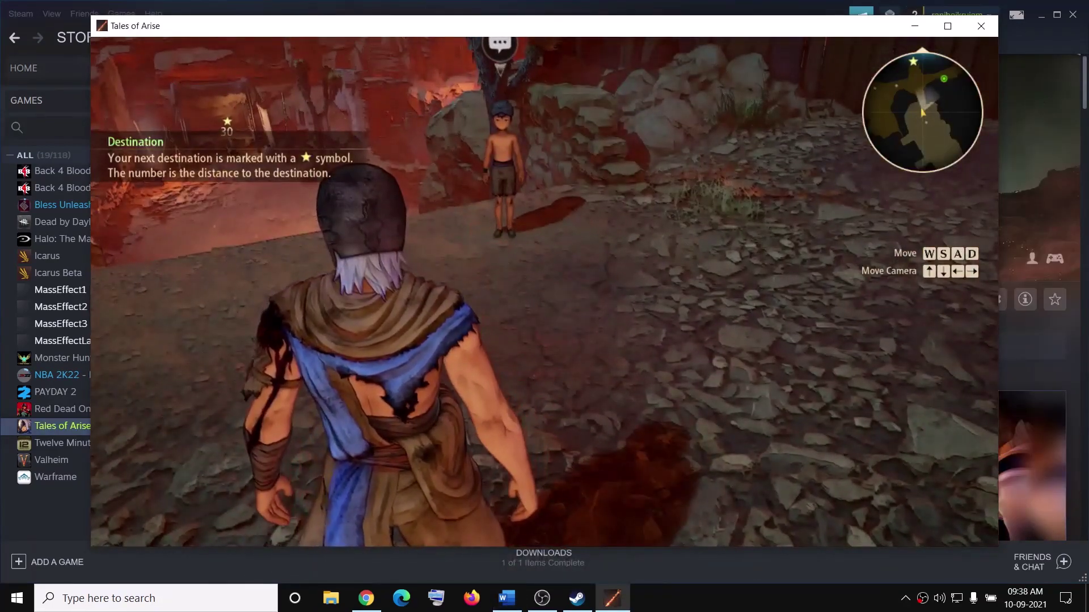
pyautogui.press('Escape')
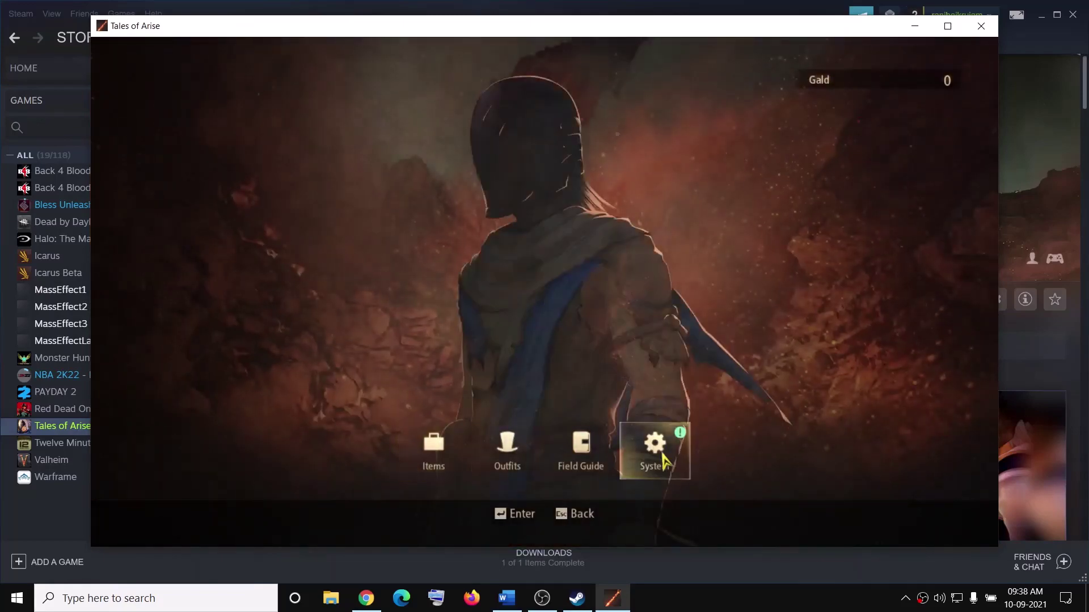
pyautogui.click(665, 454)
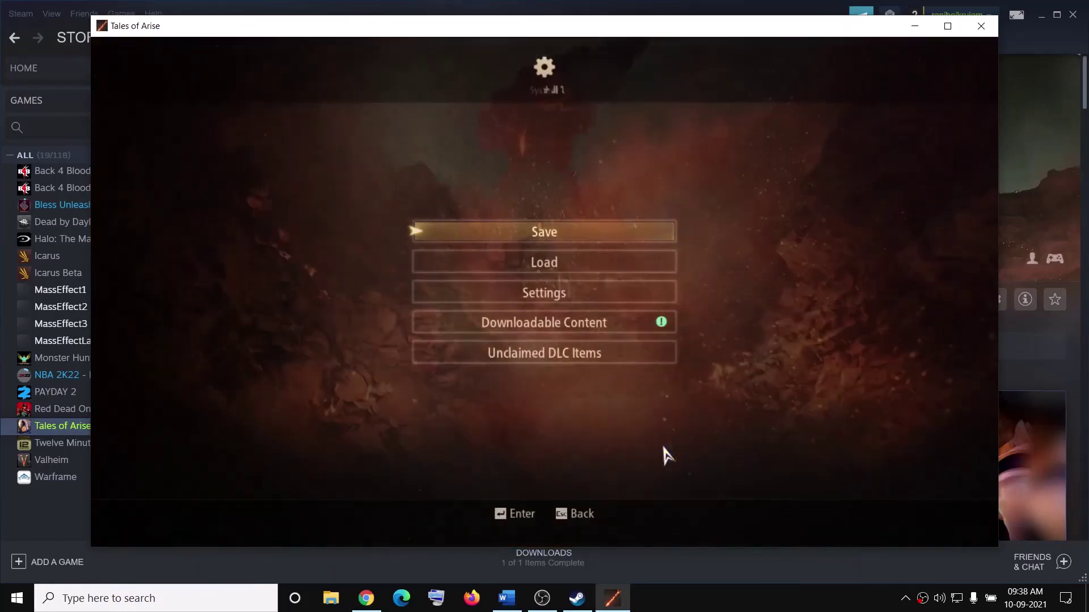
pyautogui.click(564, 298)
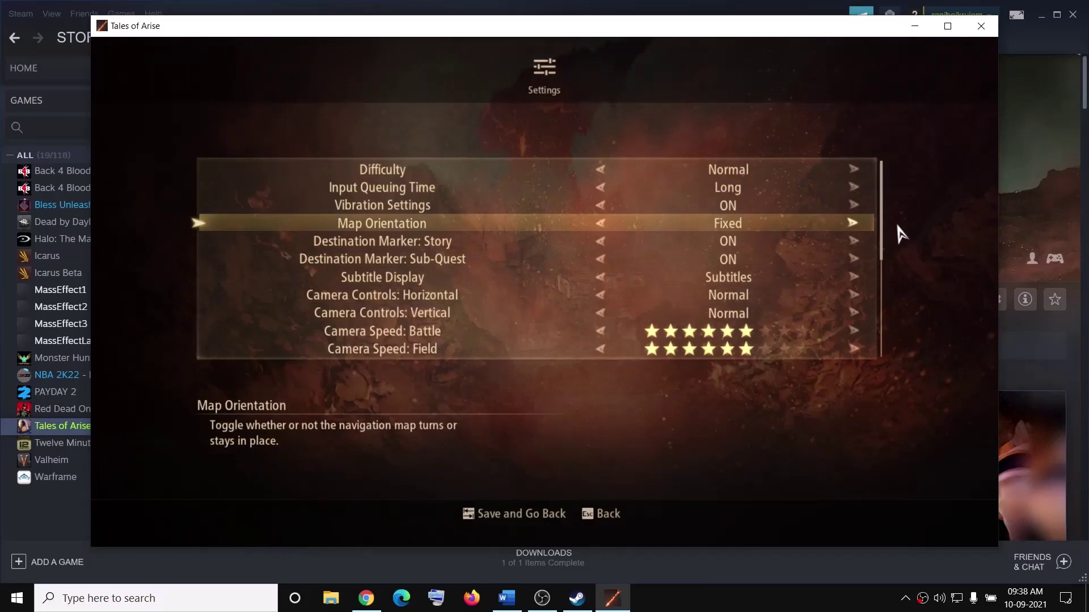
pyautogui.moveTo(882, 238); pyautogui.dragTo(892, 328)
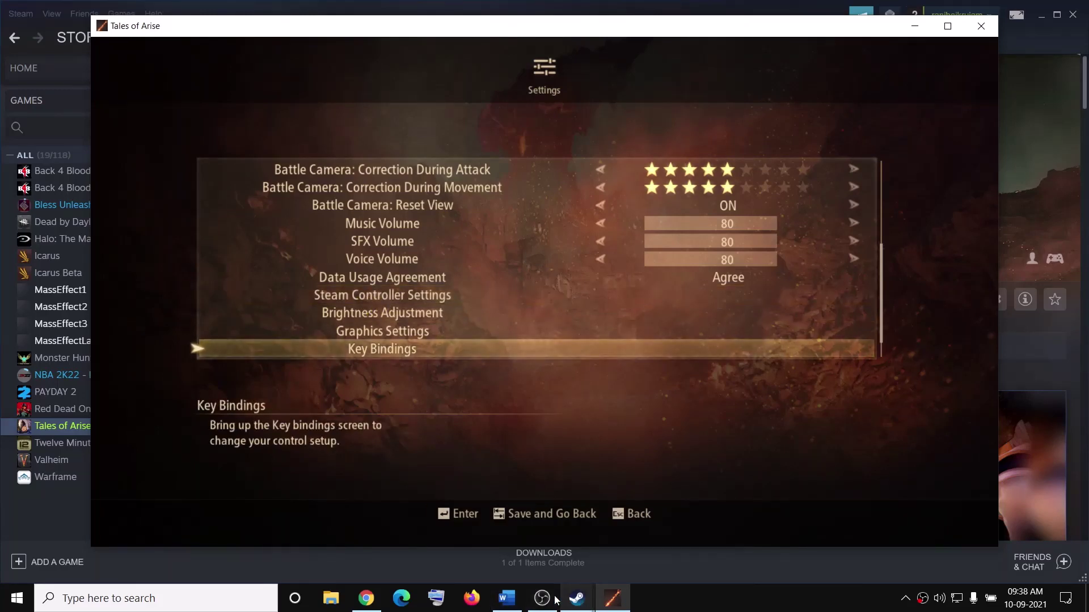
pyautogui.click(512, 602)
# Highlight Step 5's 'Steam Input tab', 'Browse configs' and 'Show other controller types' instructions
pyautogui.scroll(-5, 541, 264)
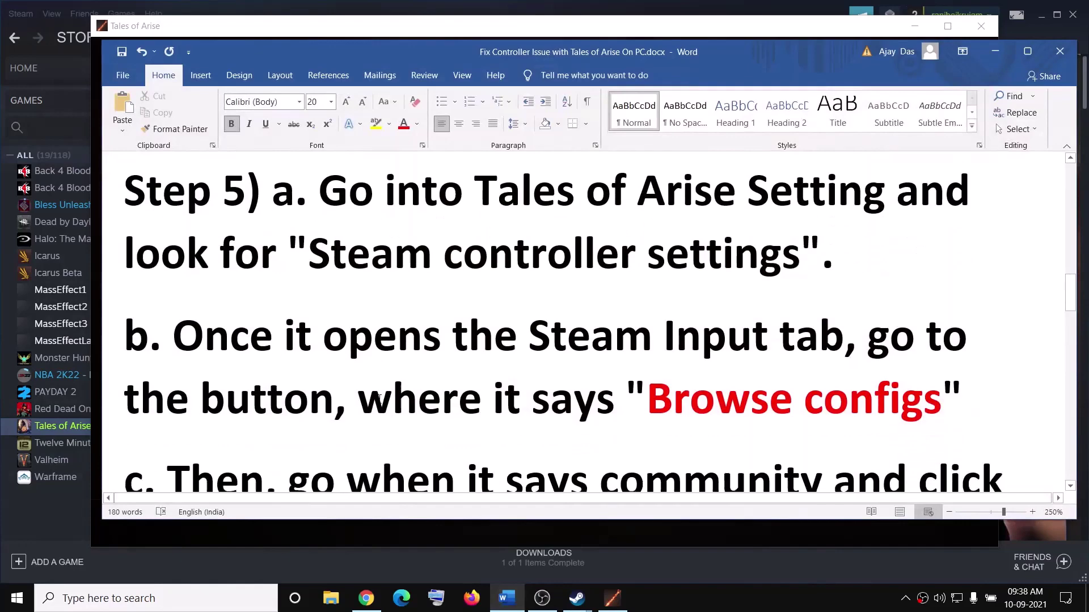
pyautogui.moveTo(531, 227); pyautogui.dragTo(844, 230)
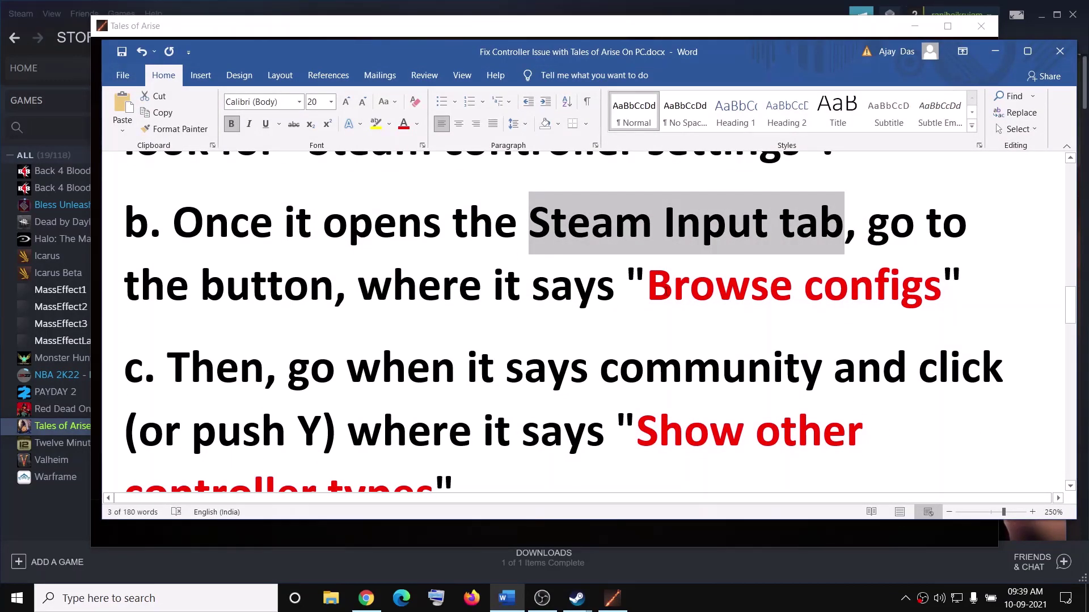
pyautogui.moveTo(648, 286); pyautogui.dragTo(903, 286)
pyautogui.scroll(-2, 553, 359)
pyautogui.click(710, 609)
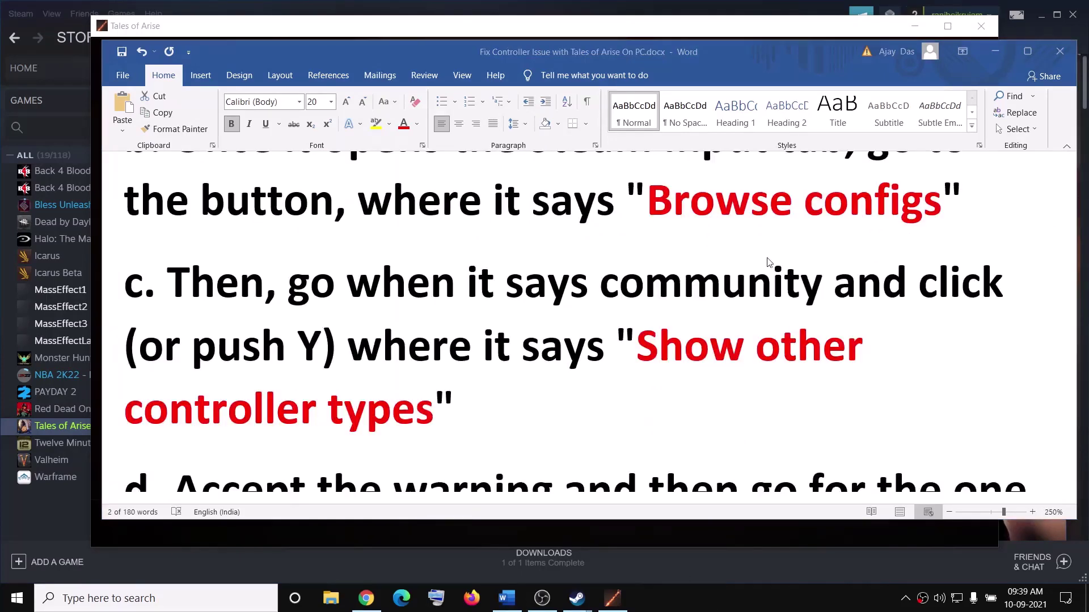
pyautogui.click(637, 348)
pyautogui.moveTo(638, 348); pyautogui.dragTo(436, 413)
# Highlight step d's 'Official controller' and the step e instruction in the guide
pyautogui.scroll(-5, 704, 370)
pyautogui.scroll(-2, 704, 370)
pyautogui.scroll(4, 705, 370)
pyautogui.moveTo(394, 321); pyautogui.dragTo(808, 321)
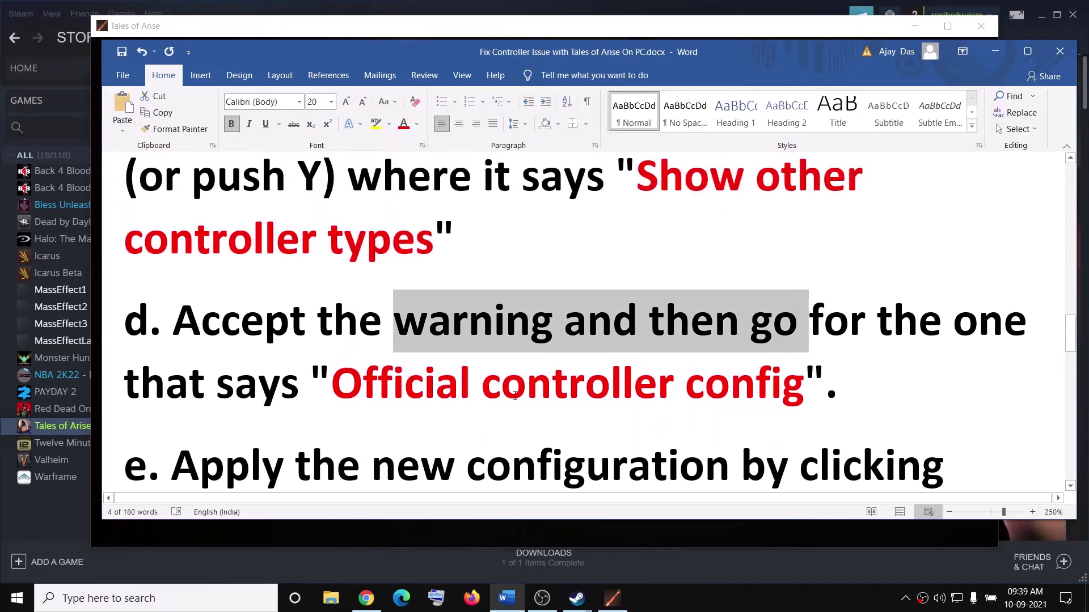
pyautogui.moveTo(331, 387); pyautogui.dragTo(599, 390)
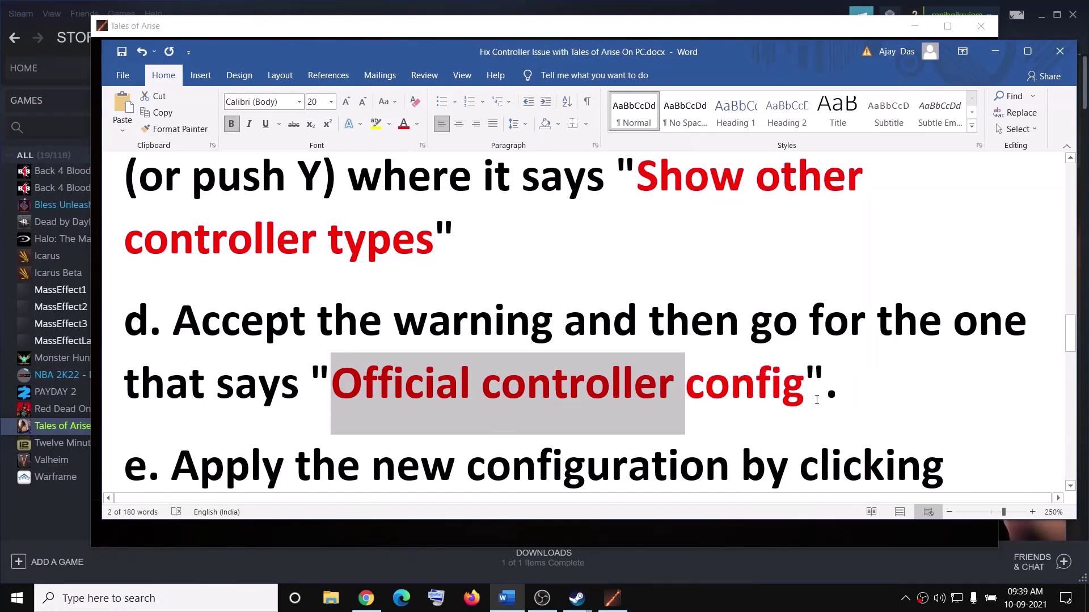
pyautogui.scroll(-1, 430, 396)
pyautogui.moveTo(187, 392); pyautogui.dragTo(681, 386)
# Highlight 'Restart the game', scroll to Step 6 on Big Picture, and return to Steam
pyautogui.scroll(-1, 422, 456)
pyautogui.moveTo(207, 362); pyautogui.dragTo(145, 363)
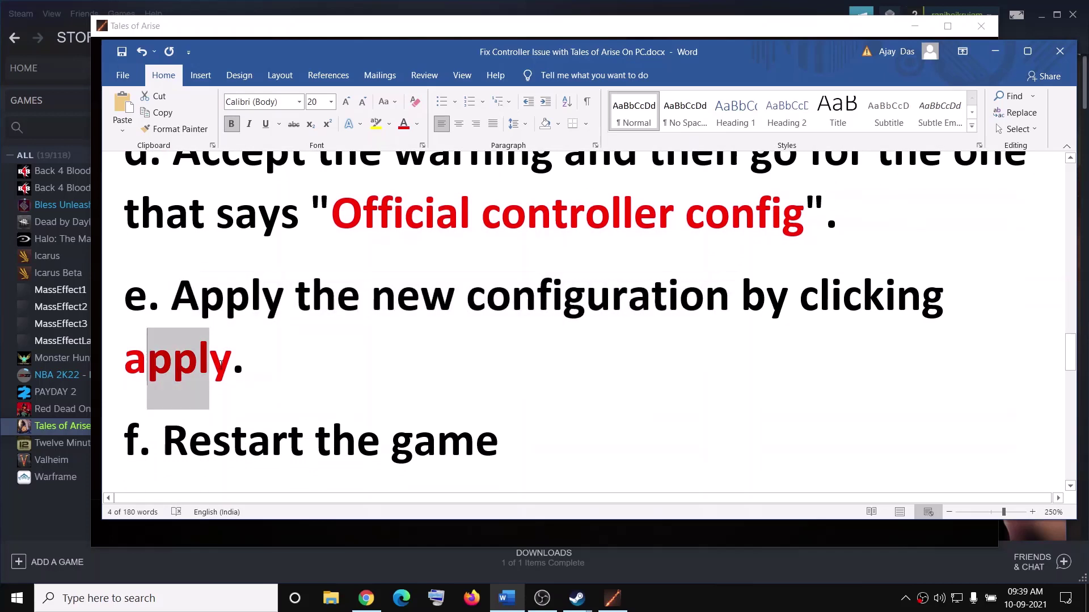
pyautogui.click(313, 379)
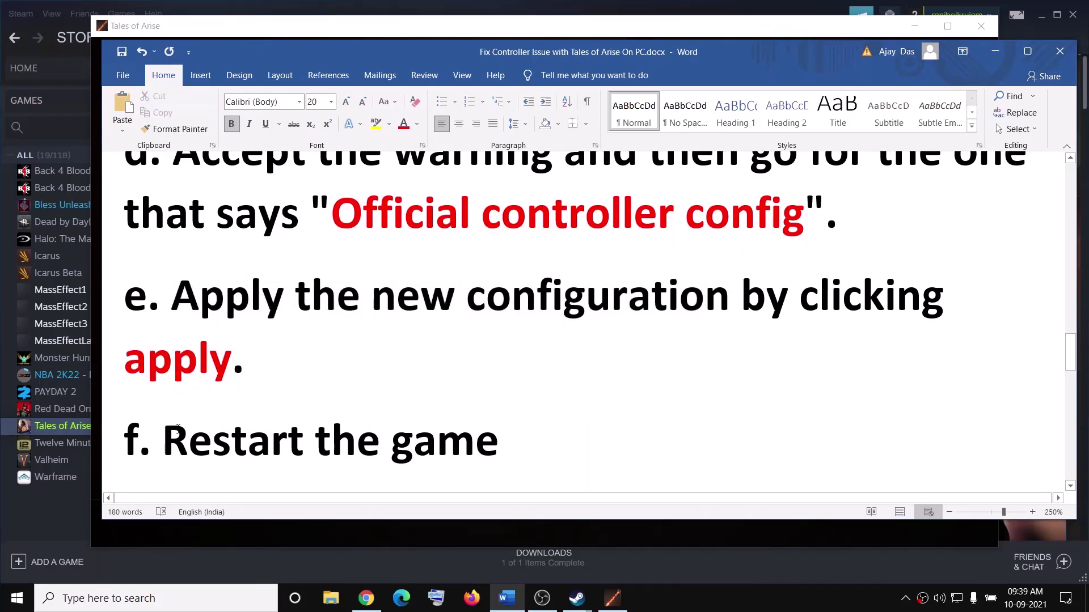
pyautogui.moveTo(165, 442); pyautogui.dragTo(498, 445)
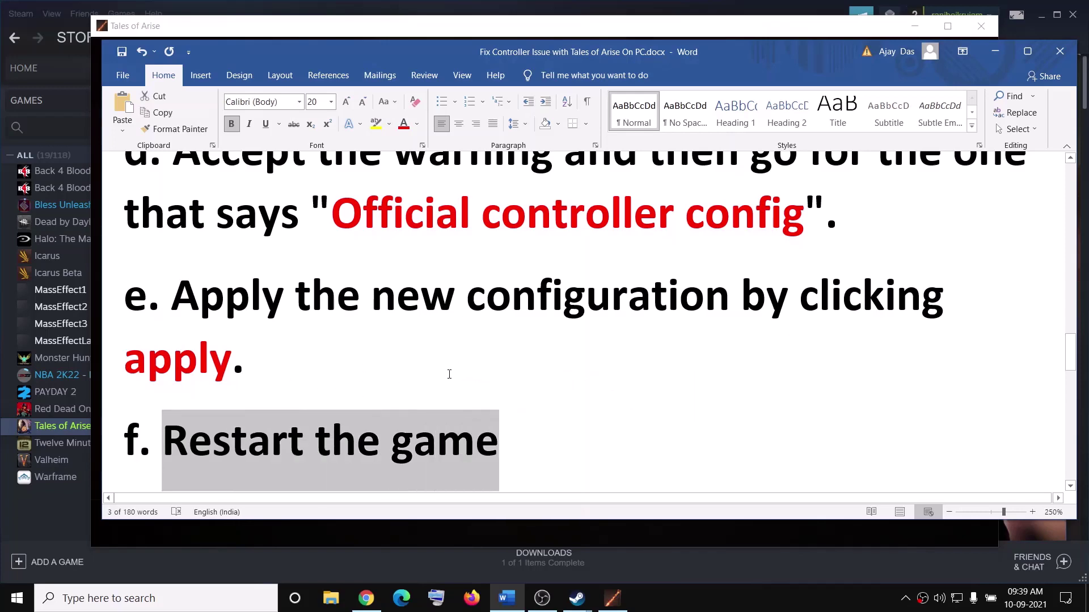
pyautogui.scroll(-3, 494, 355)
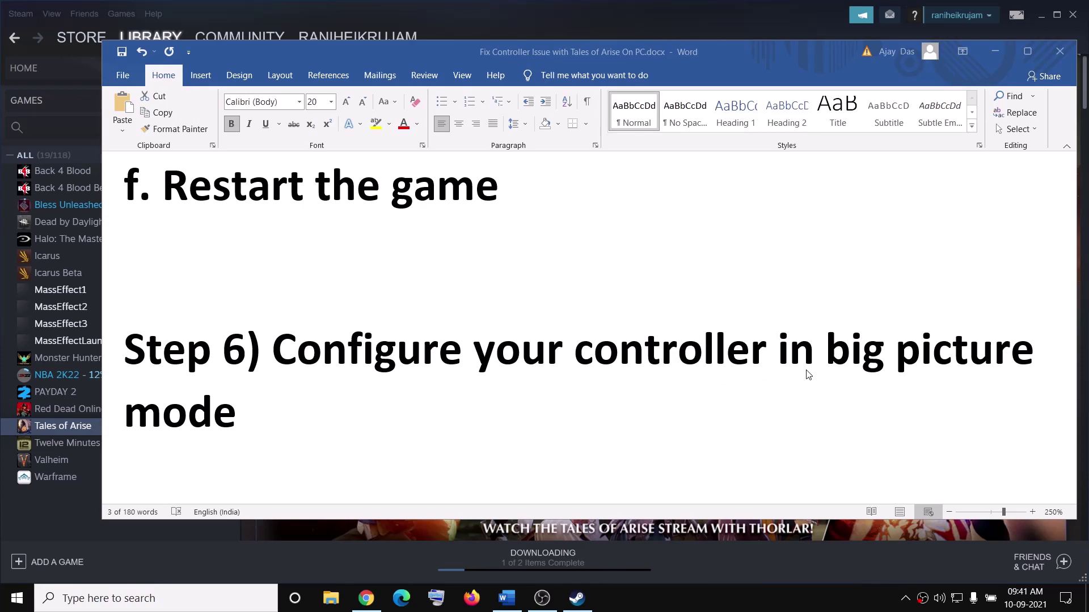
pyautogui.click(688, 9)
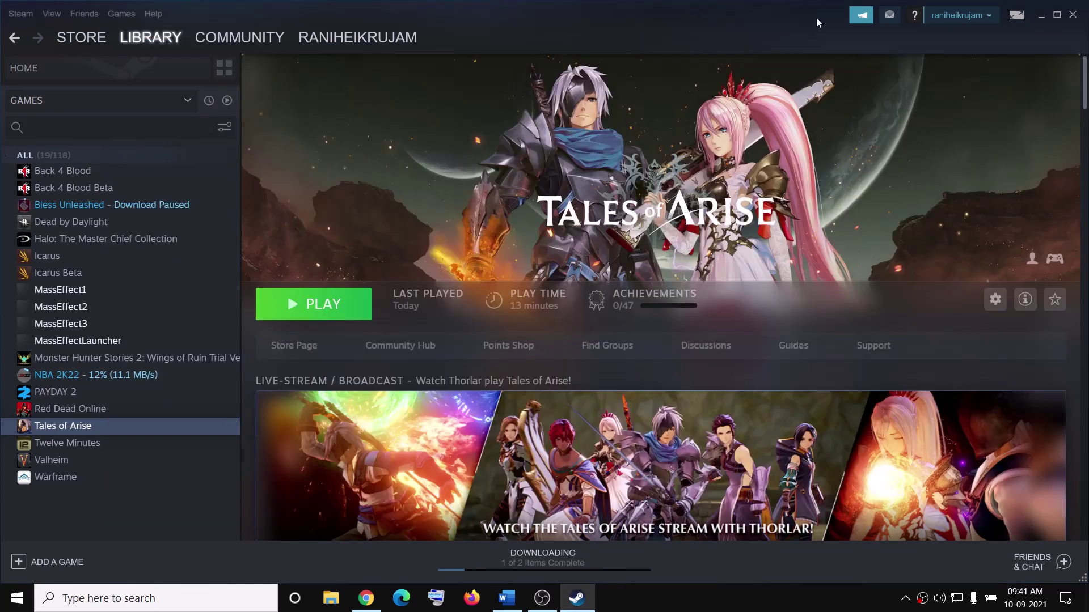
# In Big Picture, review Settings > Controller Settings, then return to the Word guide at Step 7
pyautogui.click(1016, 15)
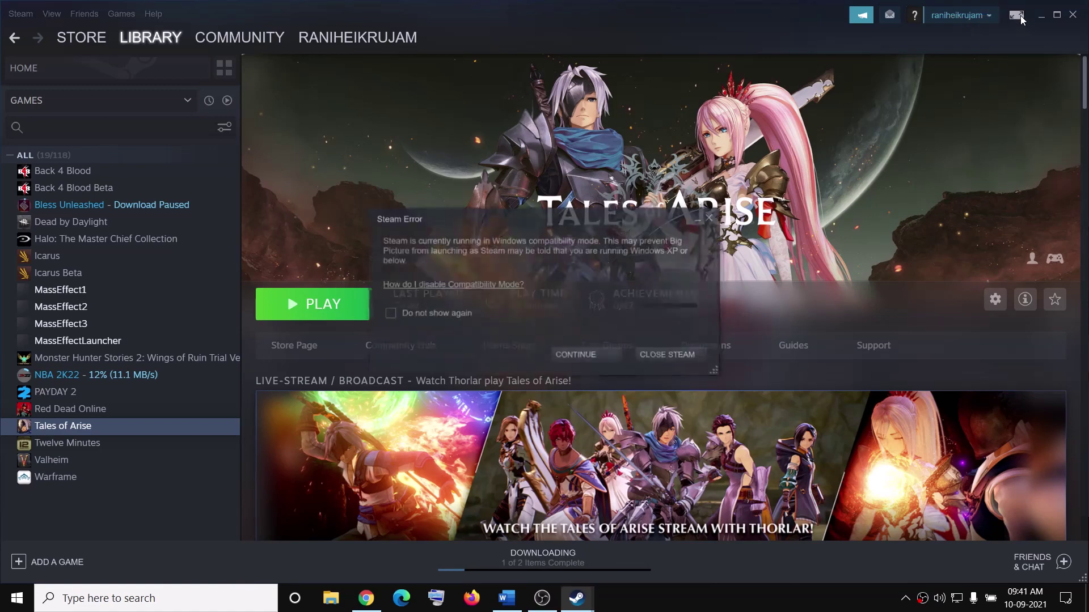
pyautogui.click(587, 354)
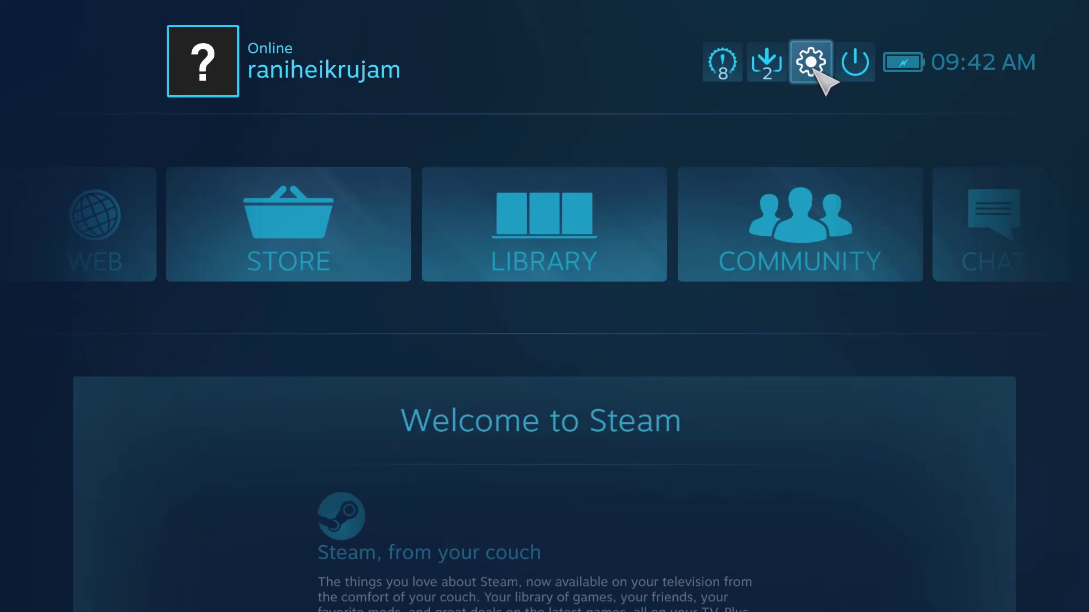
pyautogui.click(811, 62)
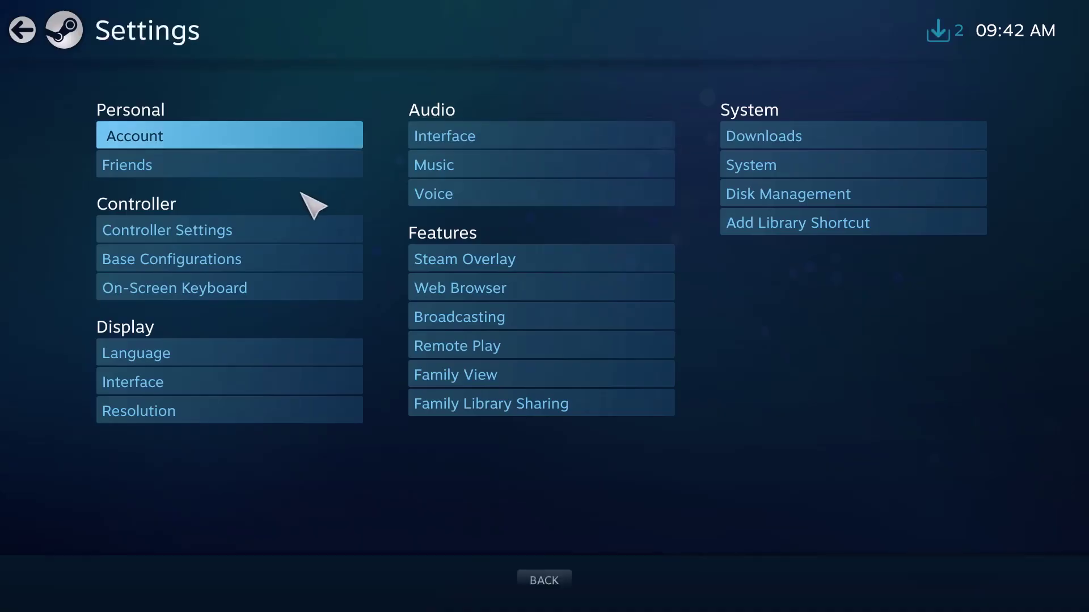
pyautogui.click(222, 233)
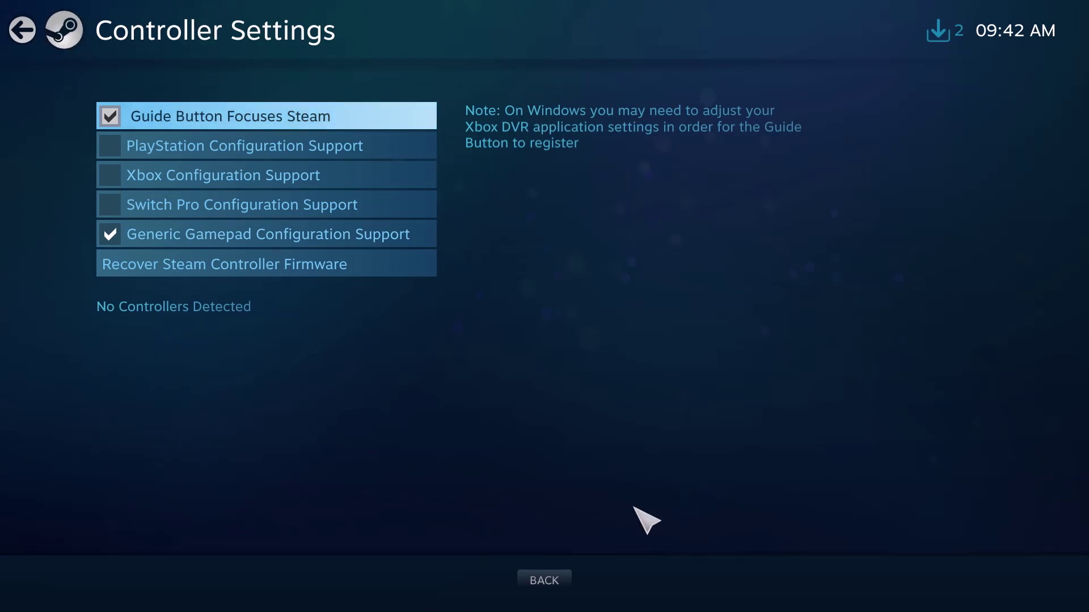
pyautogui.click(544, 580)
pyautogui.click(521, 604)
pyautogui.scroll(-5, 569, 377)
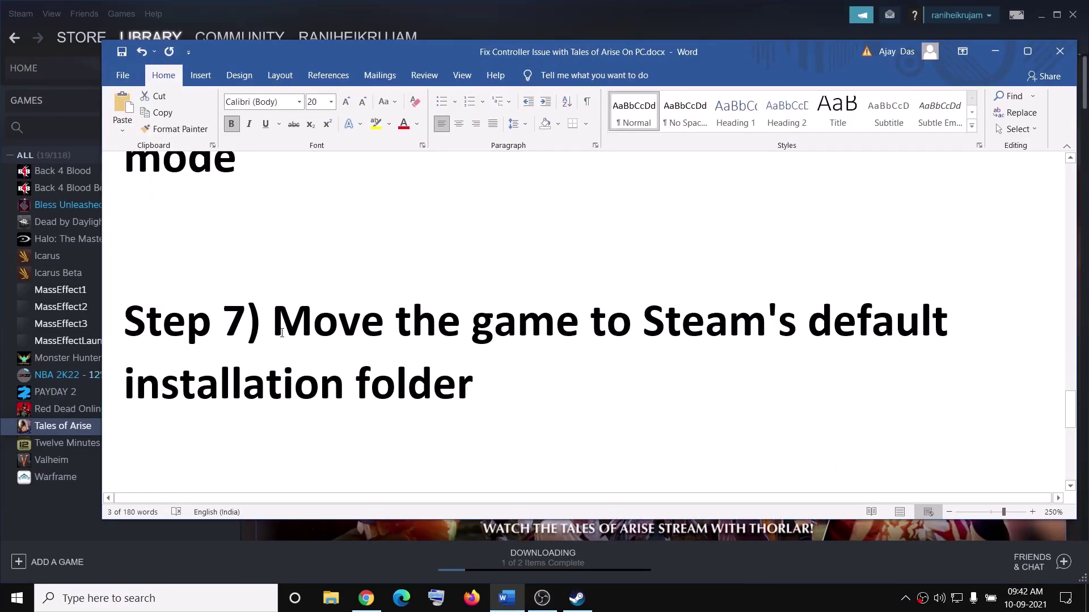
# Highlight the Step 7 and Step 8 instruction text in the Word guide
pyautogui.moveTo(288, 318); pyautogui.dragTo(505, 389)
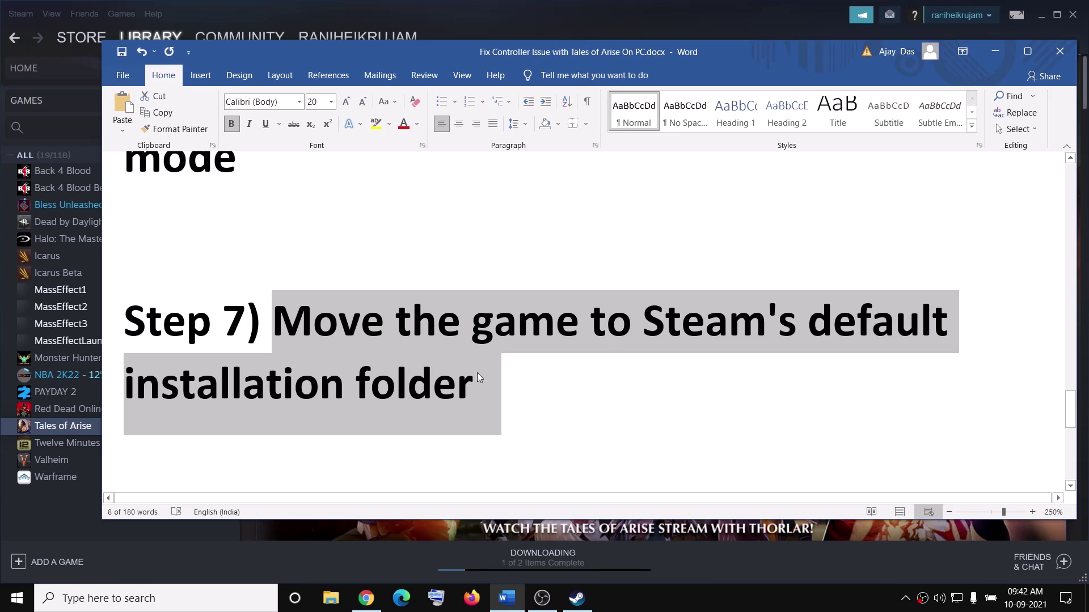
pyautogui.scroll(-3, 486, 369)
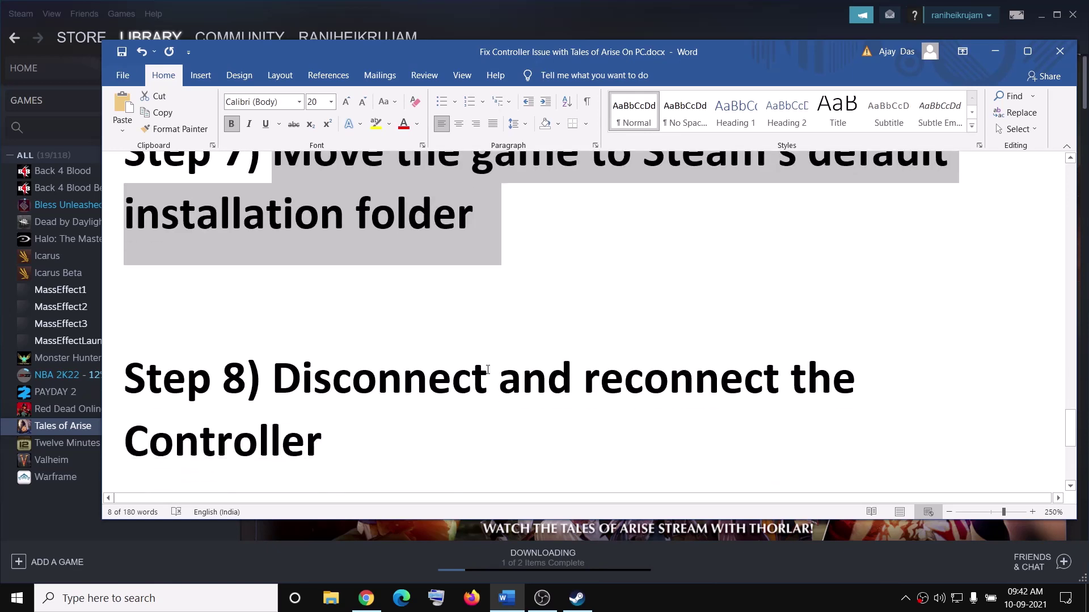
pyautogui.scroll(-2, 464, 370)
pyautogui.moveTo(285, 295); pyautogui.dragTo(400, 361)
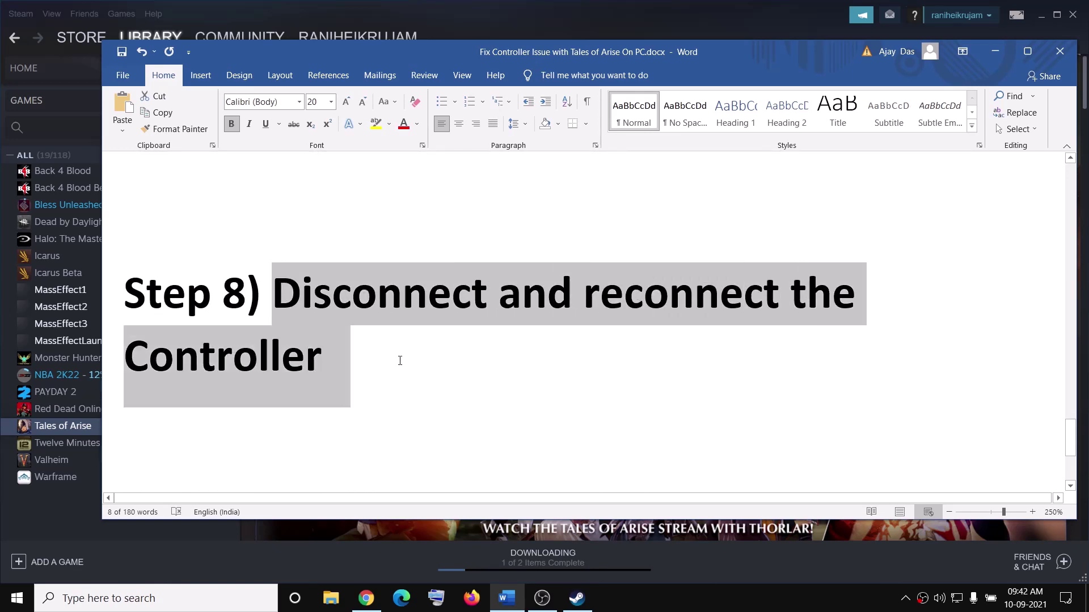
pyautogui.click(326, 365)
pyautogui.moveTo(274, 293); pyautogui.dragTo(472, 294)
pyautogui.moveTo(132, 360); pyautogui.dragTo(460, 360)
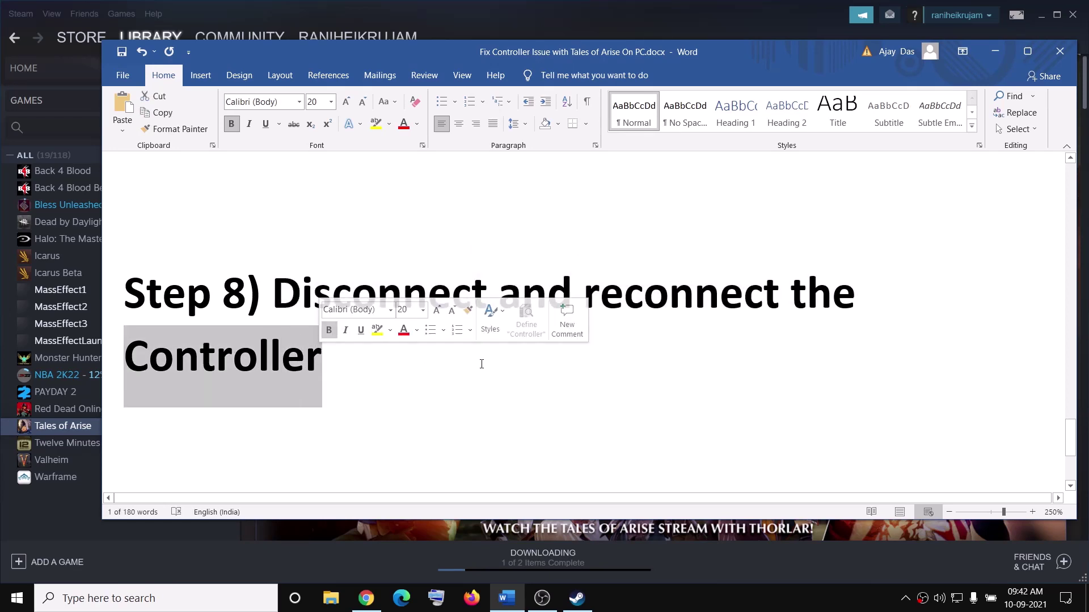
# Highlight the Step 9 instruction text, clear it, and scroll back up the guide
pyautogui.scroll(-5, 460, 360)
pyautogui.moveTo(272, 301); pyautogui.dragTo(705, 372)
pyautogui.click(849, 315)
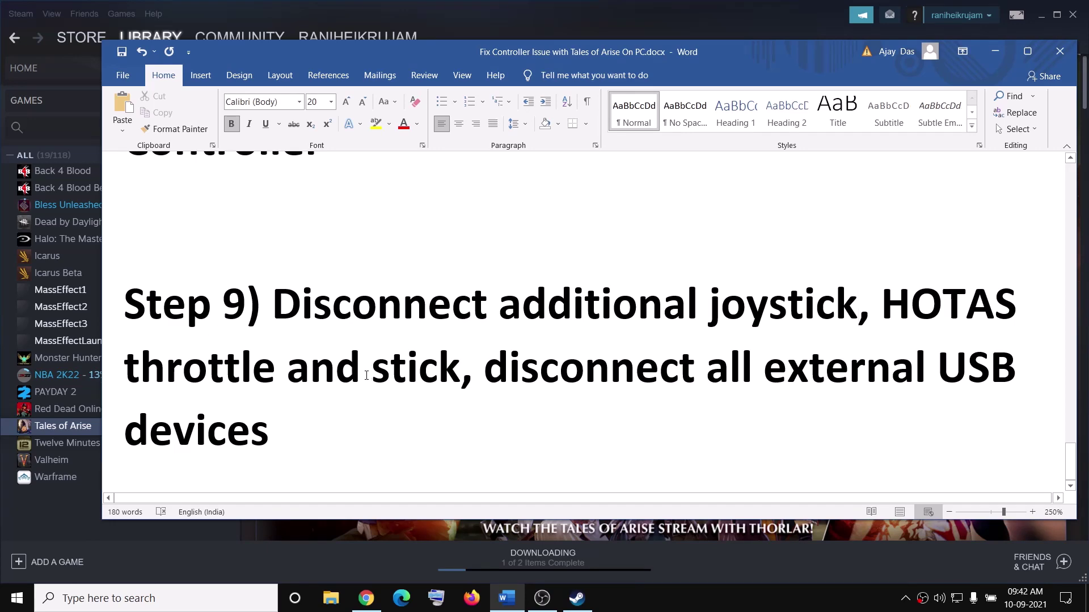
pyautogui.scroll(20, 363, 386)
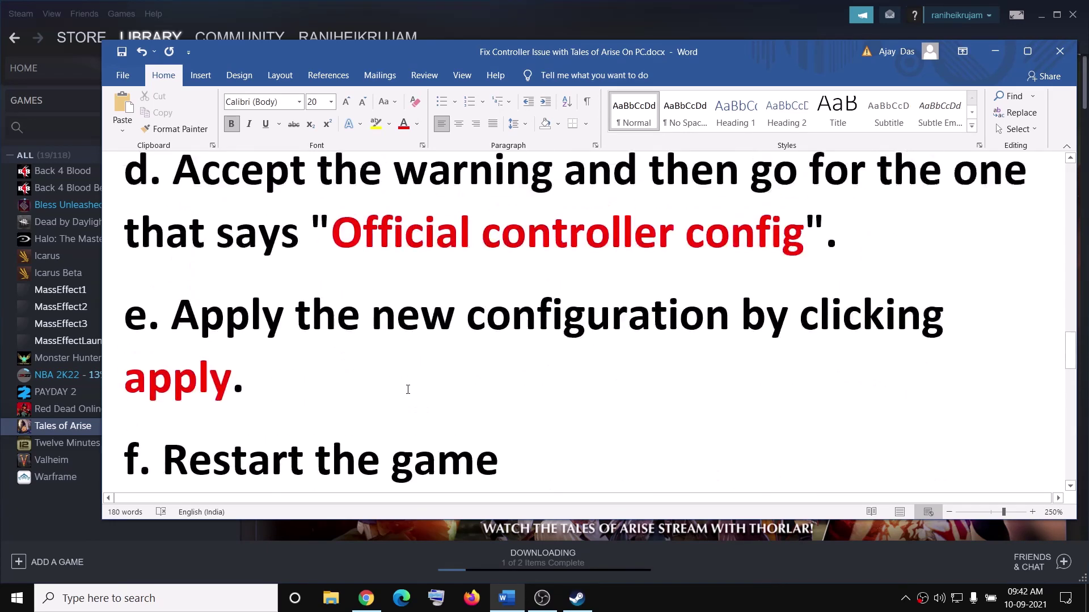